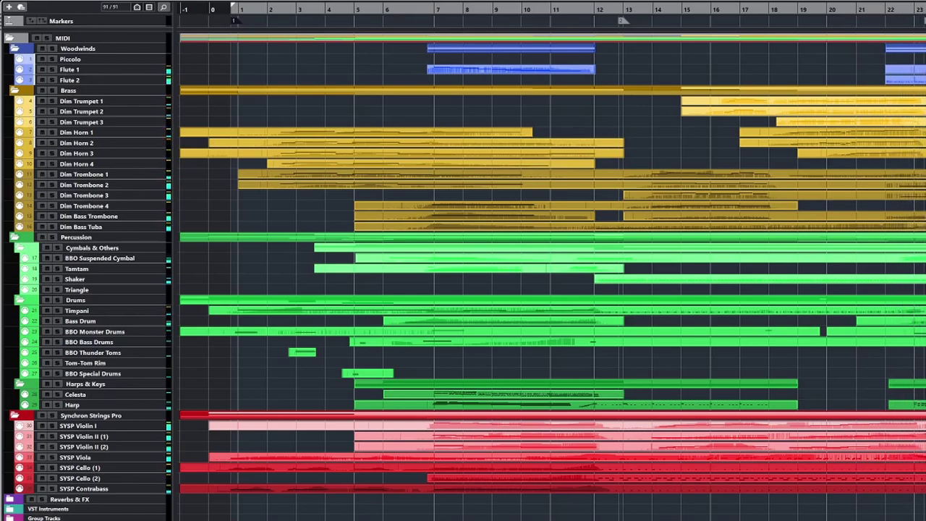
Step: Open the SYSP Cello (1) and SYSP Contrabass parts together in a separate Key Editor window with an enlarged articulations lane
{"action": "scroll", "coordinate": [465, 518], "scroll_direction": "right", "scroll_amount": 10}
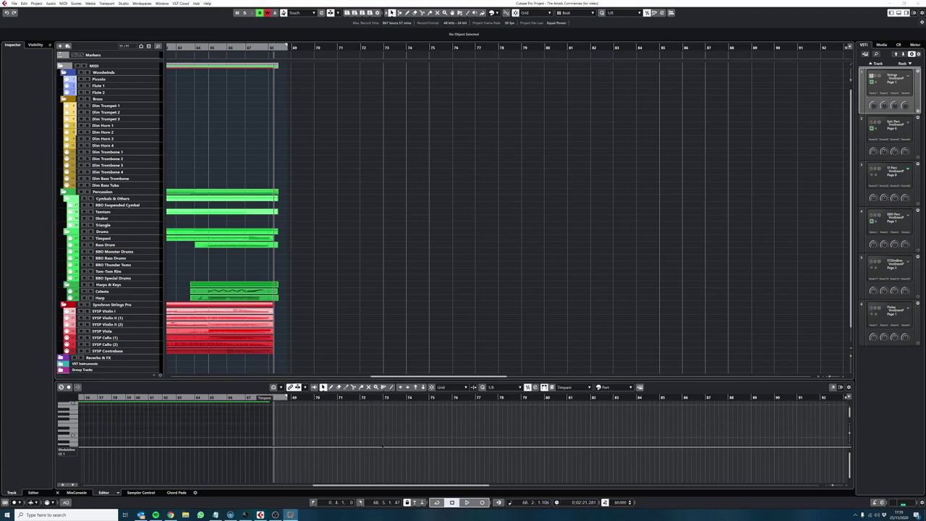
{"action": "left_click_drag", "start_coordinate": [390, 376], "coordinate": [190, 376]}
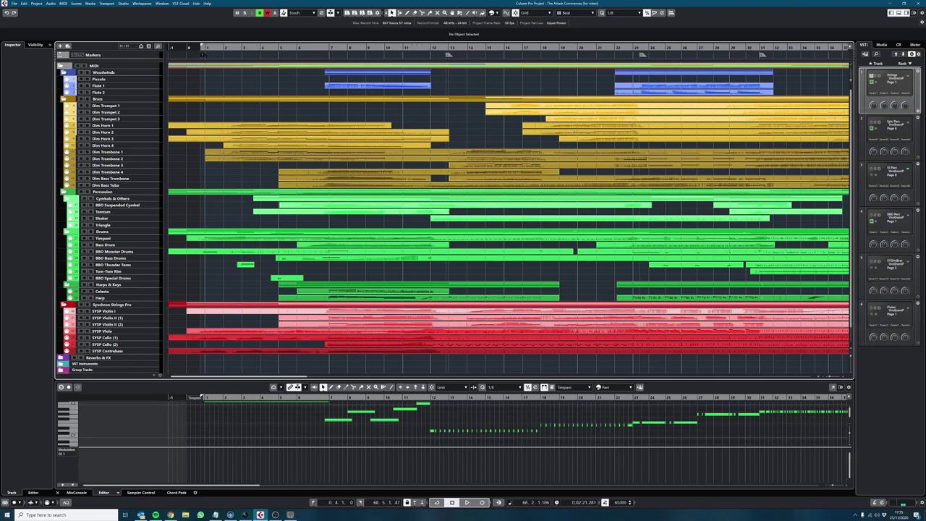
{"action": "left_click", "coordinate": [230, 338]}
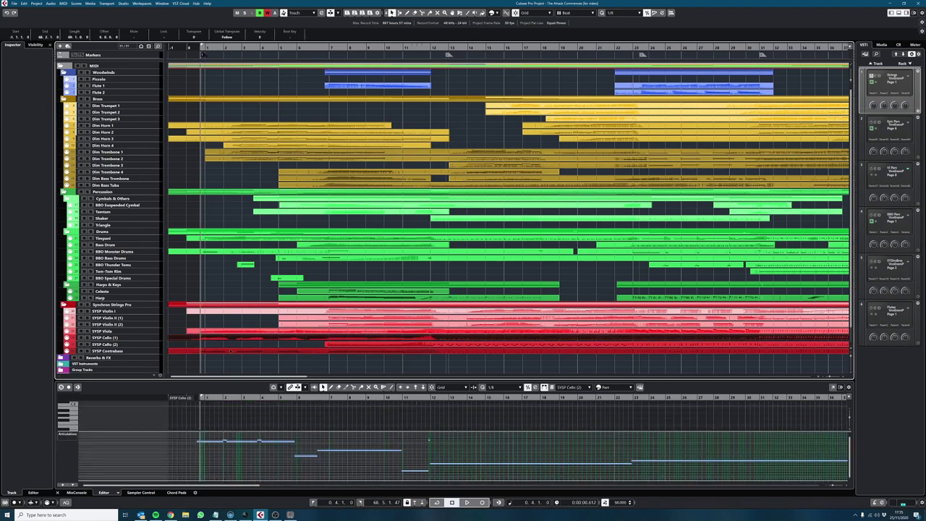
{"action": "left_click", "coordinate": [230, 351], "text": "shift"}
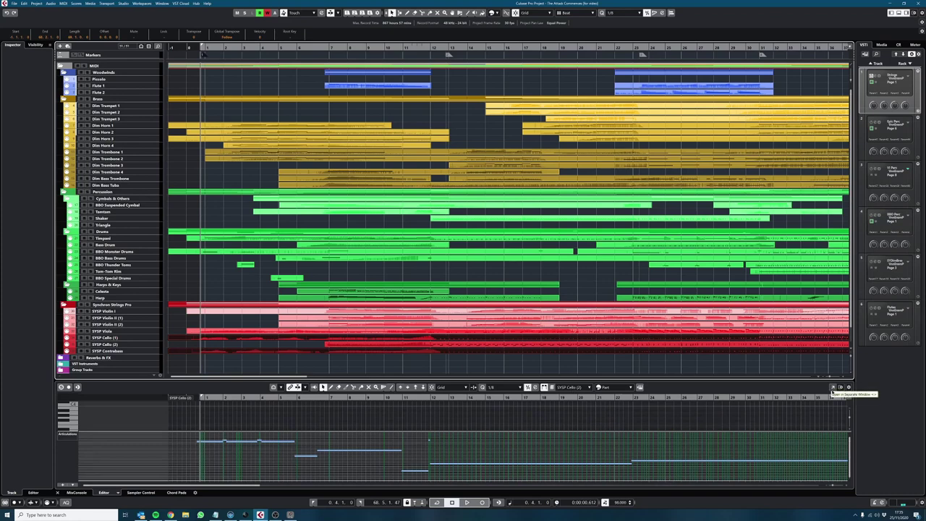
{"action": "left_click", "coordinate": [831, 388]}
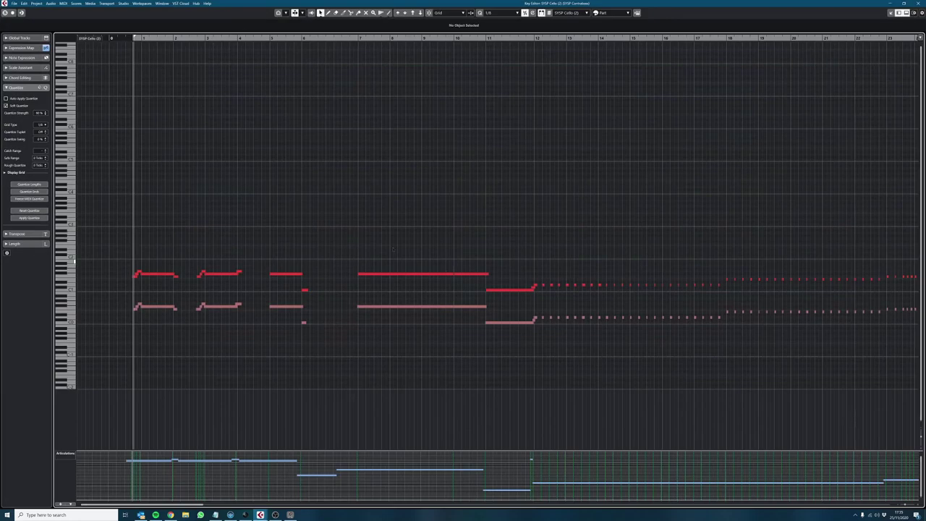
{"action": "key", "text": "h"}
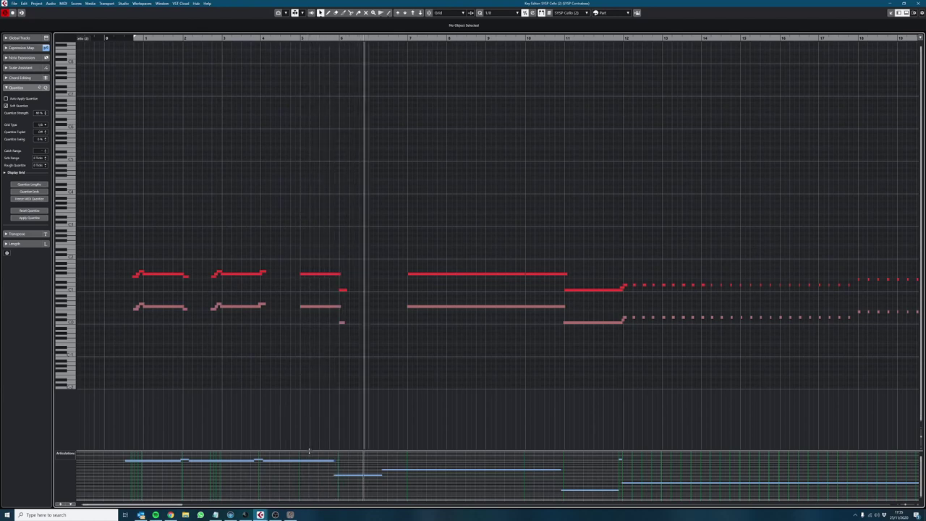
{"action": "left_click_drag", "start_coordinate": [308, 450], "coordinate": [315, 331]}
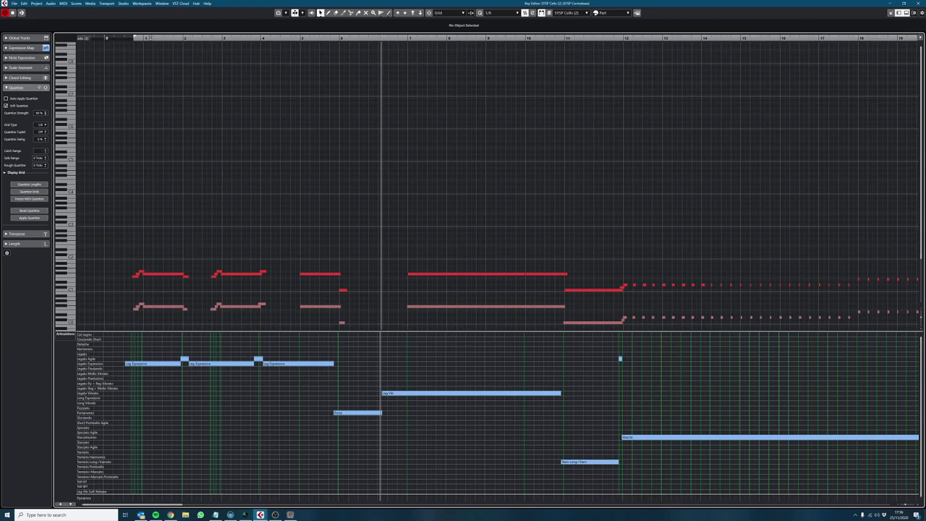
Step: Select the SYSP Cello (1) track in the project window to show its expression map
{"action": "key", "text": "Return"}
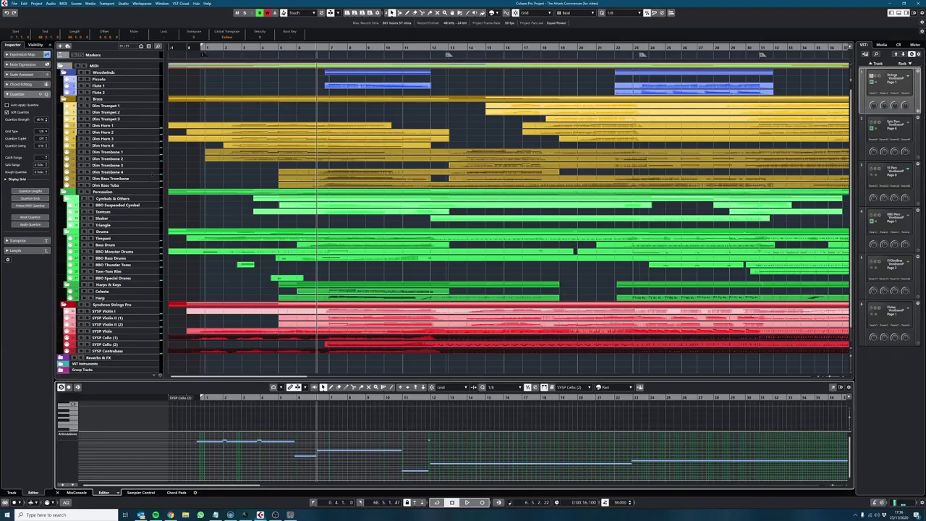
{"action": "left_click", "coordinate": [139, 337]}
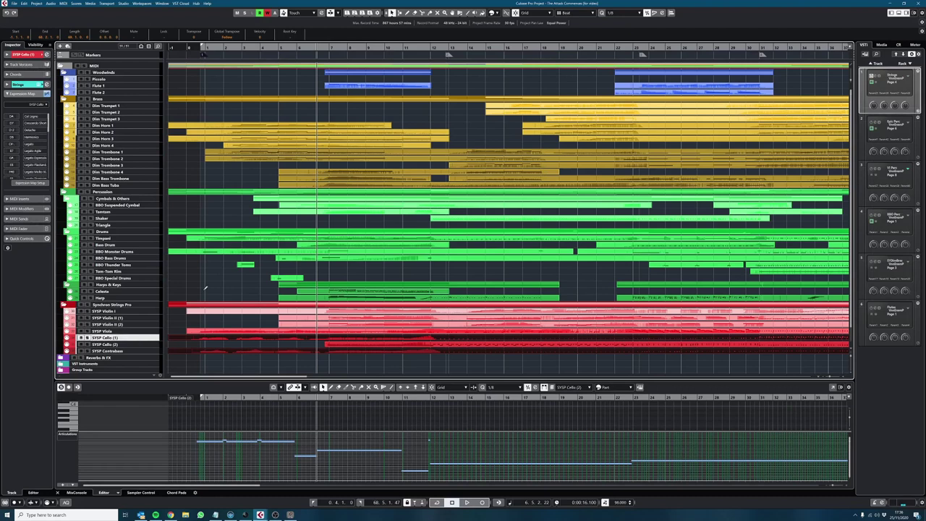
{"action": "key", "text": "Return"}
Step: Show the CC 1 (Modulation) lane for the cello and contrabass parts and play the passage from bar 1
{"action": "left_click", "coordinate": [141, 37]}
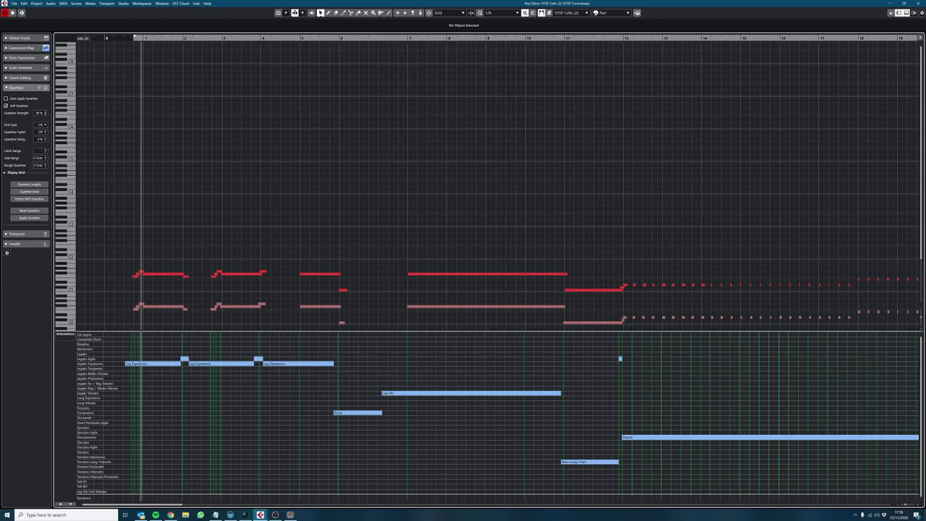
{"action": "left_click", "coordinate": [65, 335]}
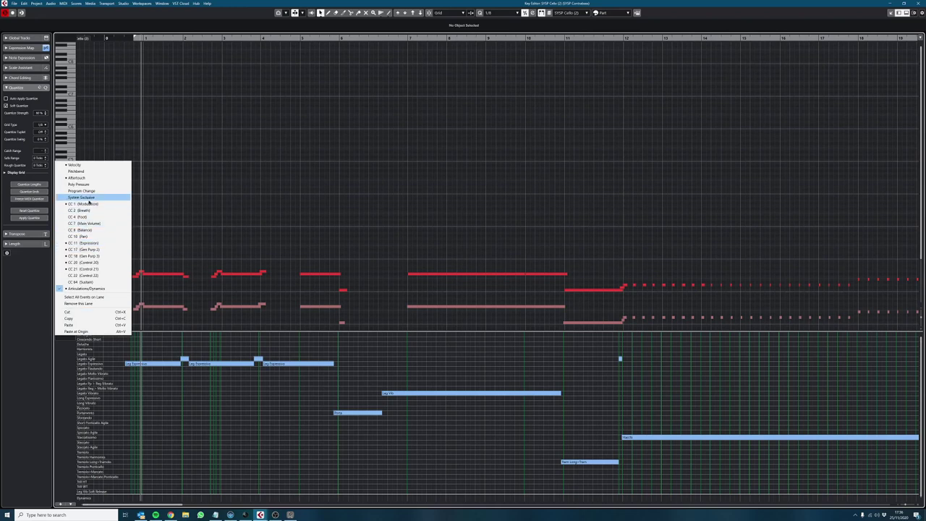
{"action": "left_click", "coordinate": [88, 204]}
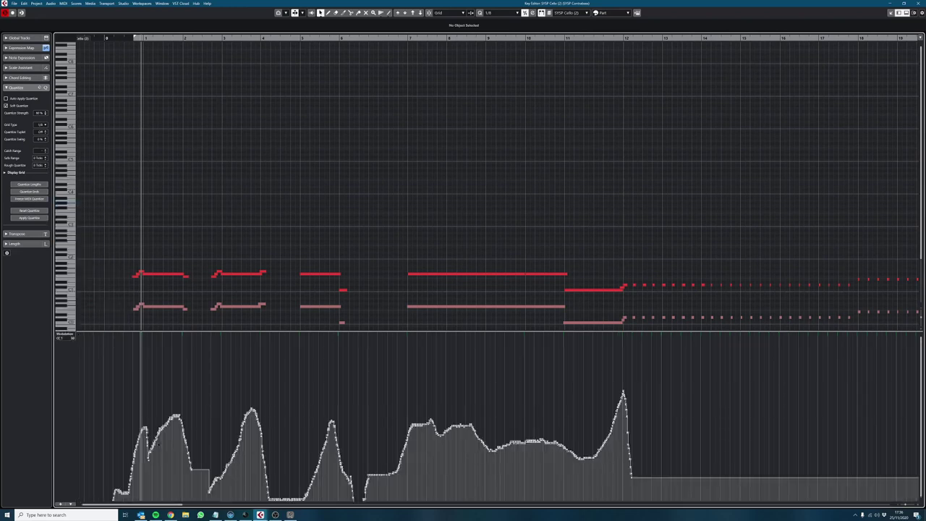
{"action": "key", "text": "space"}
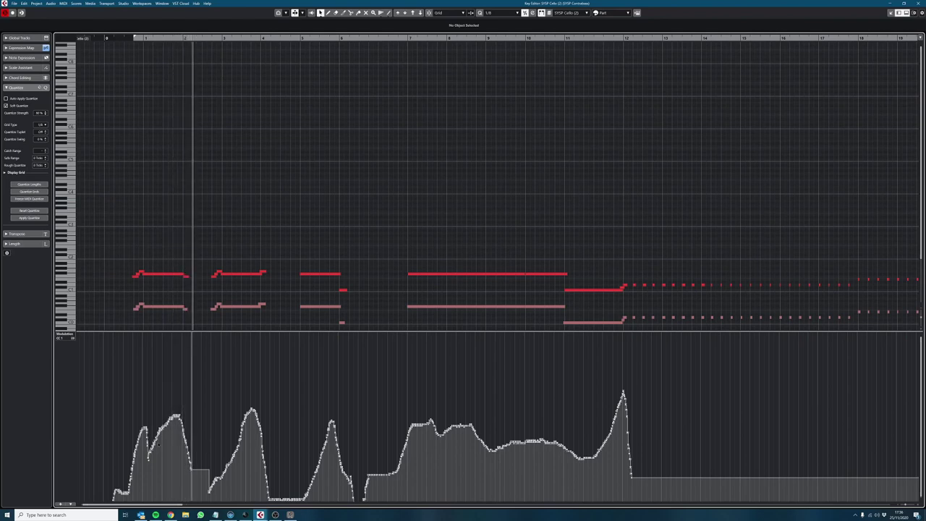
Step: Show the Articulations/Dynamics lane and play the legato agile change from just before bar 2
{"action": "left_click", "coordinate": [64, 336]}
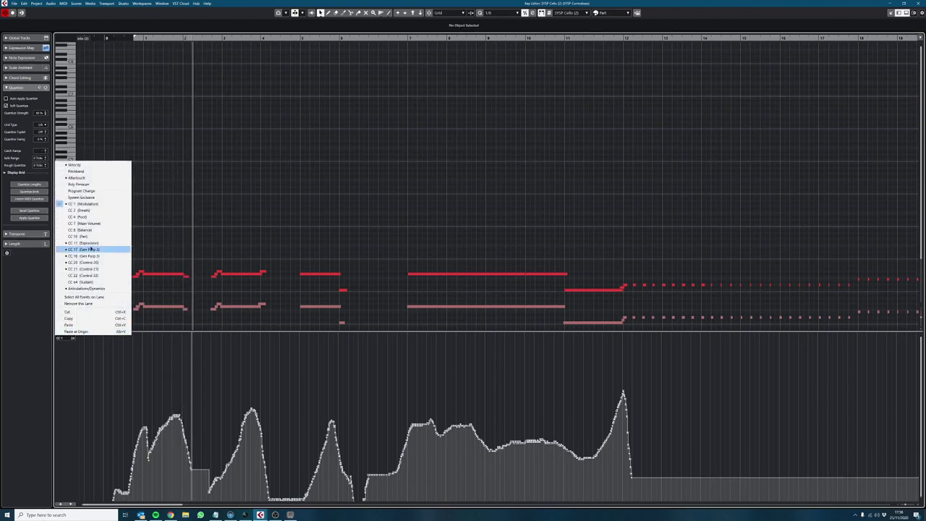
{"action": "left_click", "coordinate": [99, 289]}
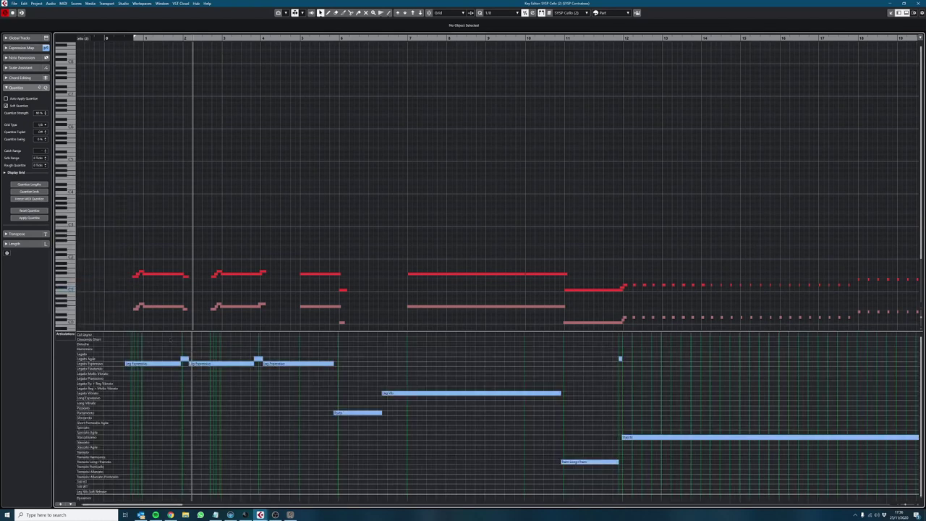
{"action": "scroll", "coordinate": [195, 370], "scroll_direction": "up", "scroll_amount": 4}
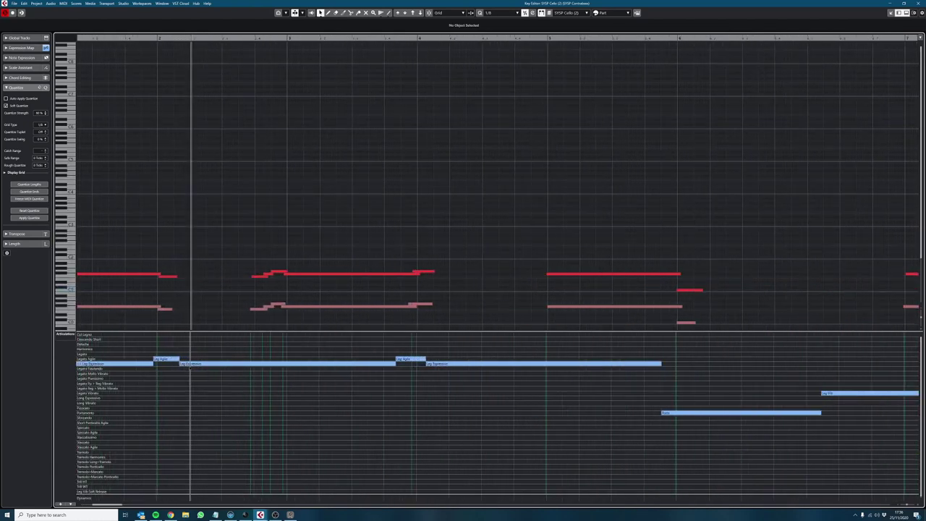
{"action": "left_click", "coordinate": [149, 38]}
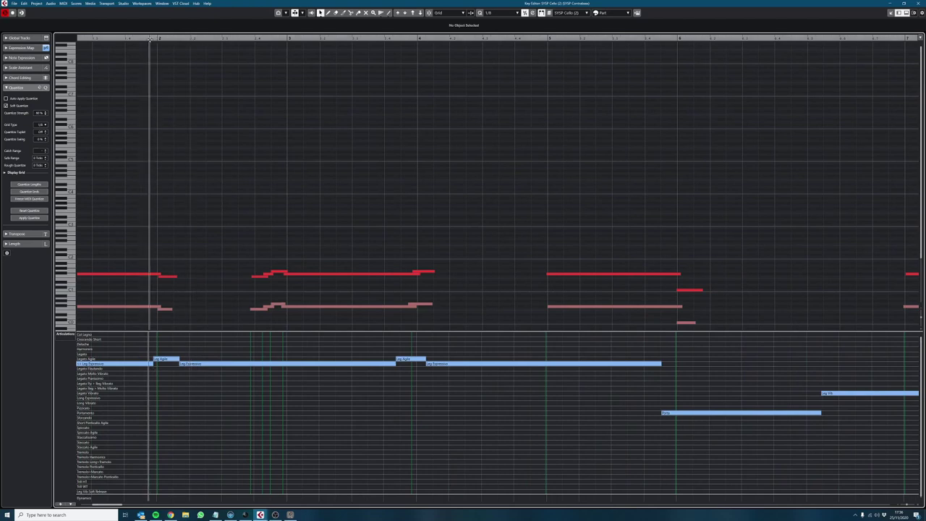
{"action": "key", "text": "space"}
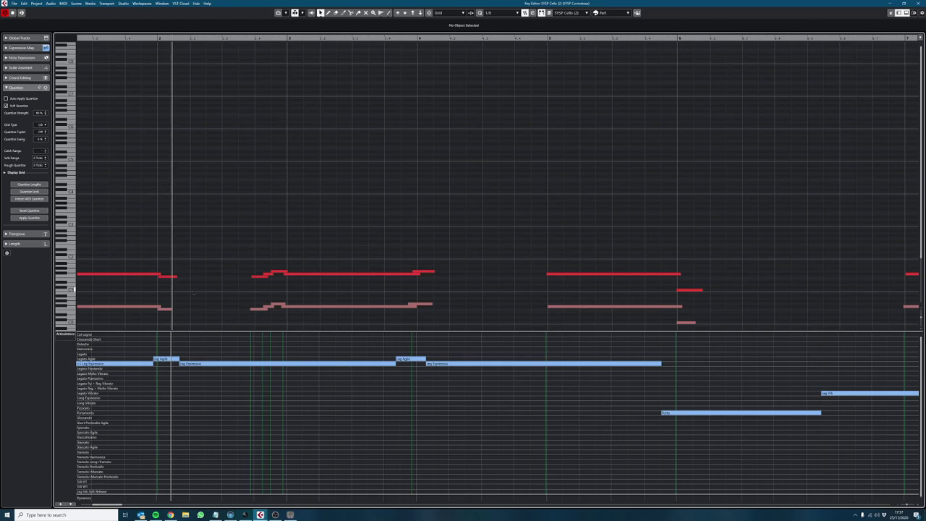
Step: Play the cello and contrabass passage with the portamento articulation from bar 5
{"action": "scroll", "coordinate": [194, 292], "scroll_direction": "down", "scroll_amount": 5}
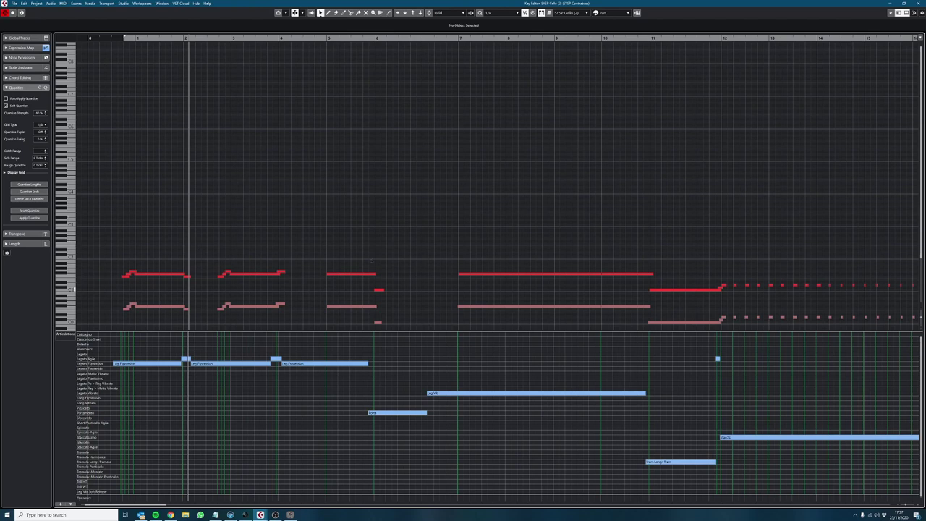
{"action": "left_click", "coordinate": [326, 37]}
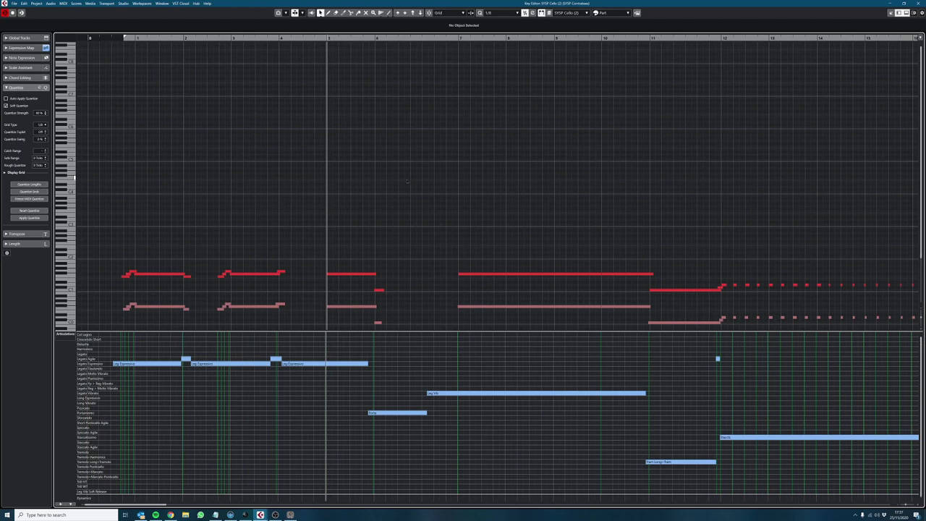
{"action": "key", "text": "space"}
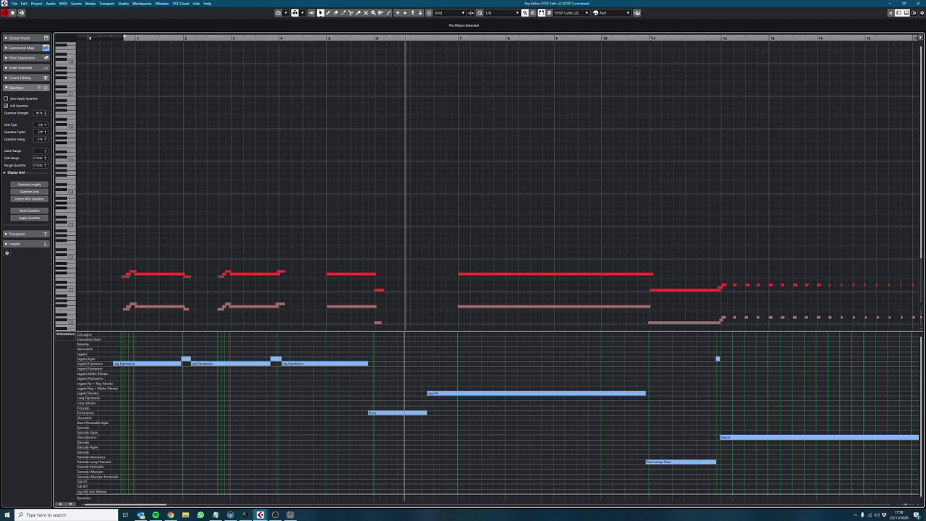
Step: Play the low strings' long tremolo passage from just before bar 11
{"action": "left_click", "coordinate": [650, 37]}
{"action": "left_click", "coordinate": [642, 37]}
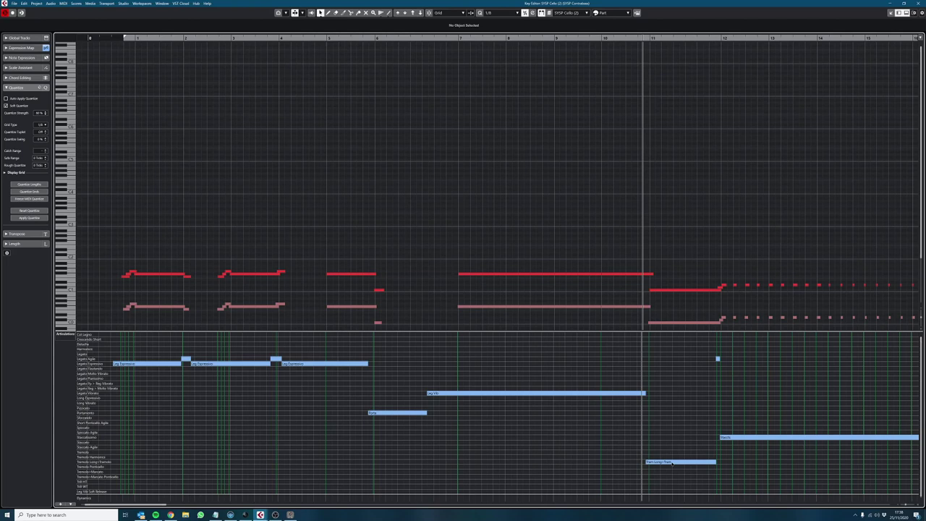
{"action": "key", "text": "space"}
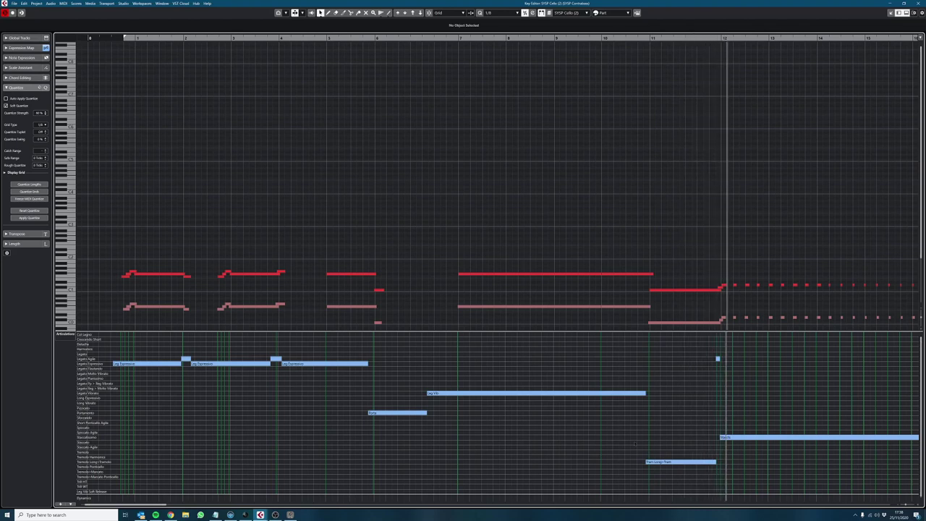
Step: Show the CC 20 lane beneath the tremolo notes and audition the passage from just before bar 11
{"action": "left_click", "coordinate": [657, 462]}
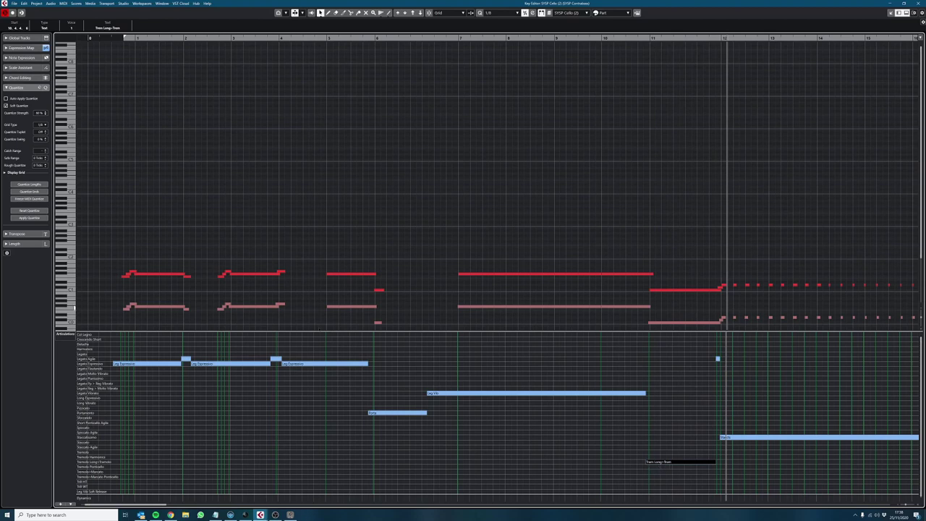
{"action": "left_click", "coordinate": [64, 334]}
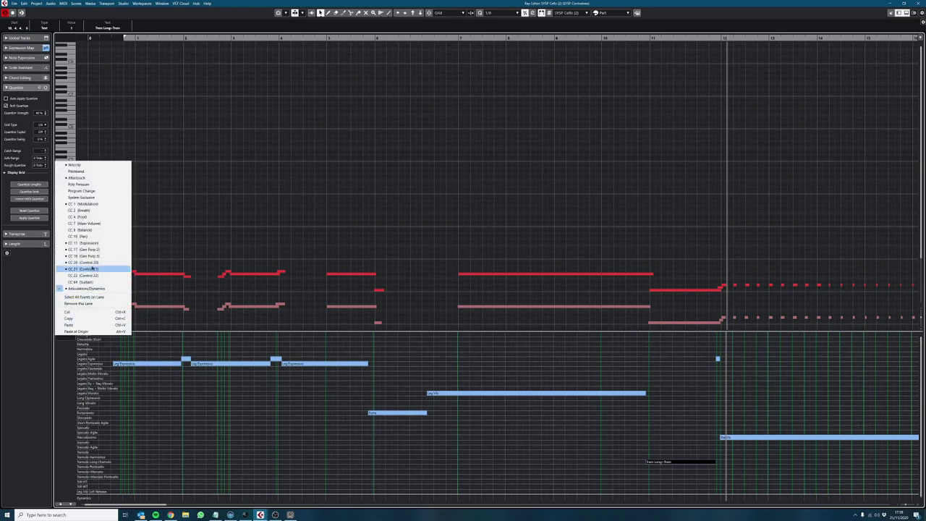
{"action": "left_click", "coordinate": [92, 261]}
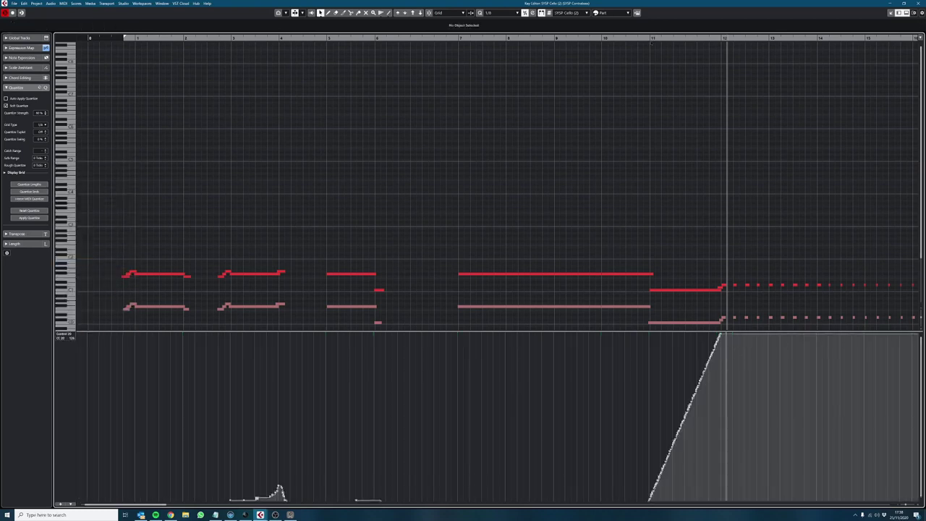
{"action": "left_click", "coordinate": [646, 39]}
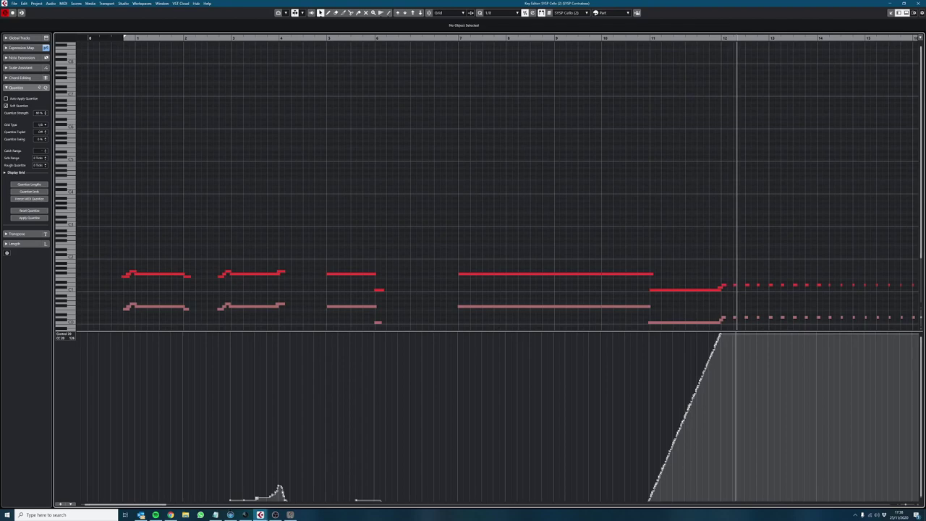
Step: Switch to Vienna Ensemble Pro and view the Cello (1) Synchron Player in the Synchron Strings Pro instance
{"action": "left_click", "coordinate": [230, 514]}
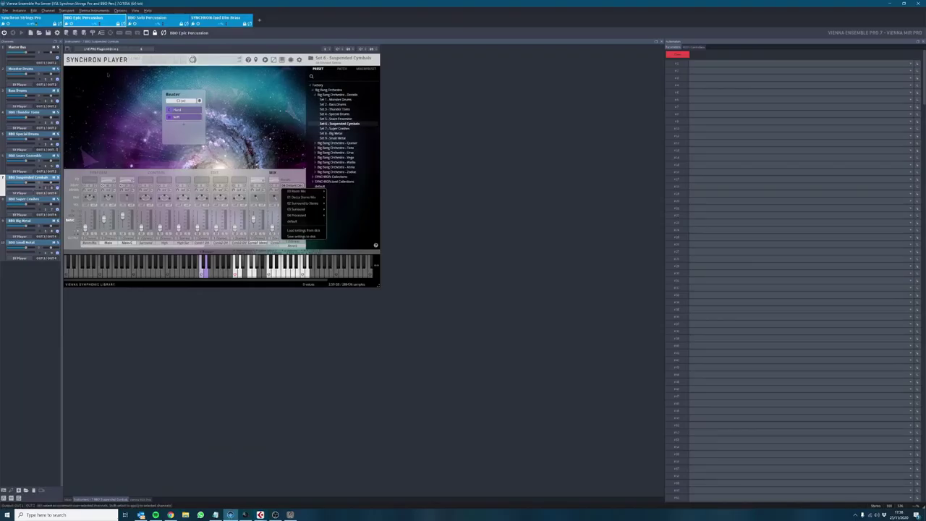
{"action": "left_click", "coordinate": [24, 19]}
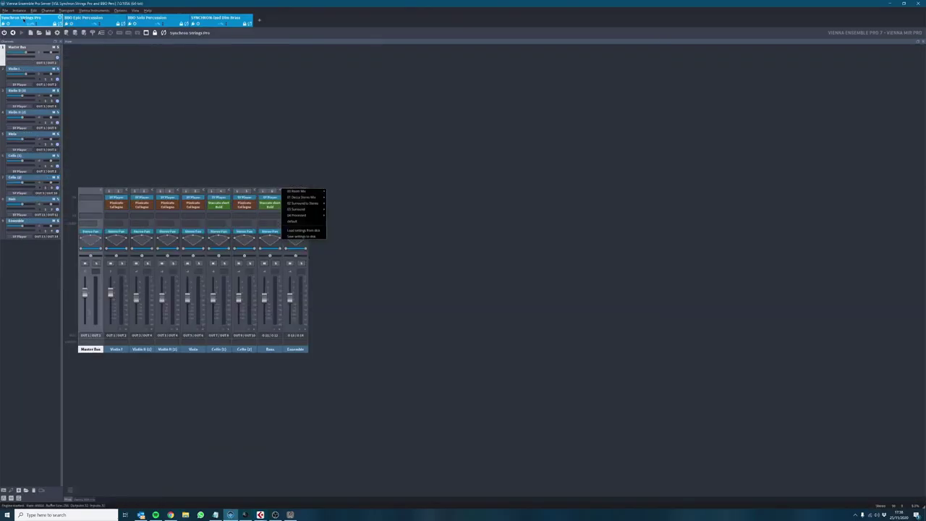
{"action": "double_click", "coordinate": [27, 156]}
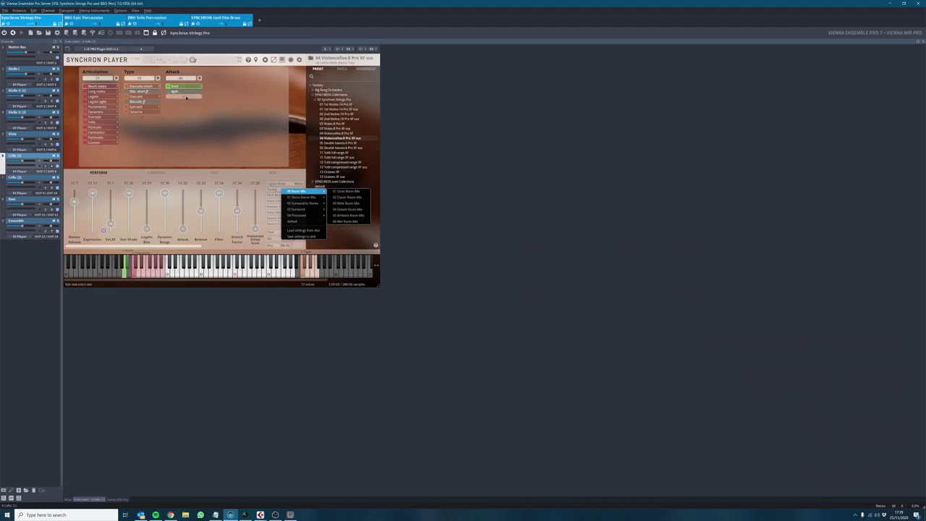
Step: Back in Cubase, solo the SYSP Viola track at the second marker and open its part in a separate Key Editor window
{"action": "key", "text": "alt+Tab"}
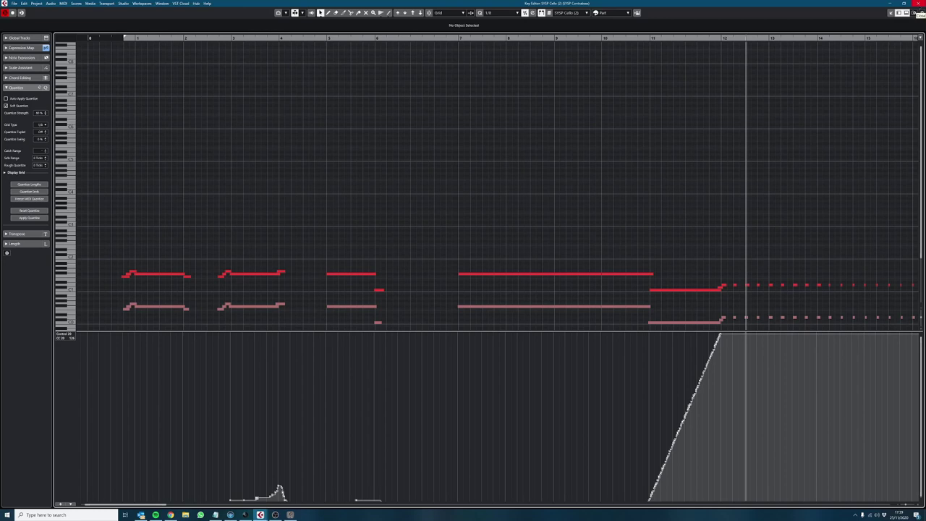
{"action": "left_click", "coordinate": [915, 10]}
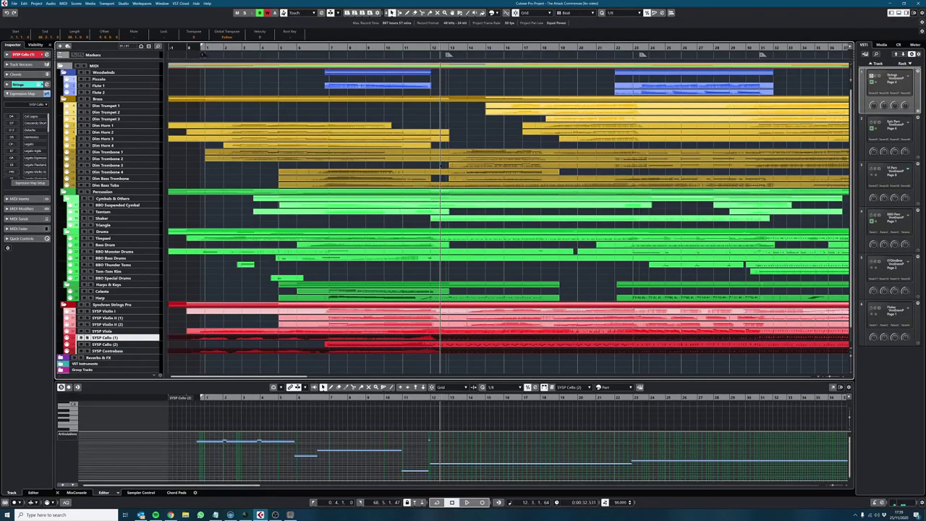
{"action": "left_click", "coordinate": [448, 54]}
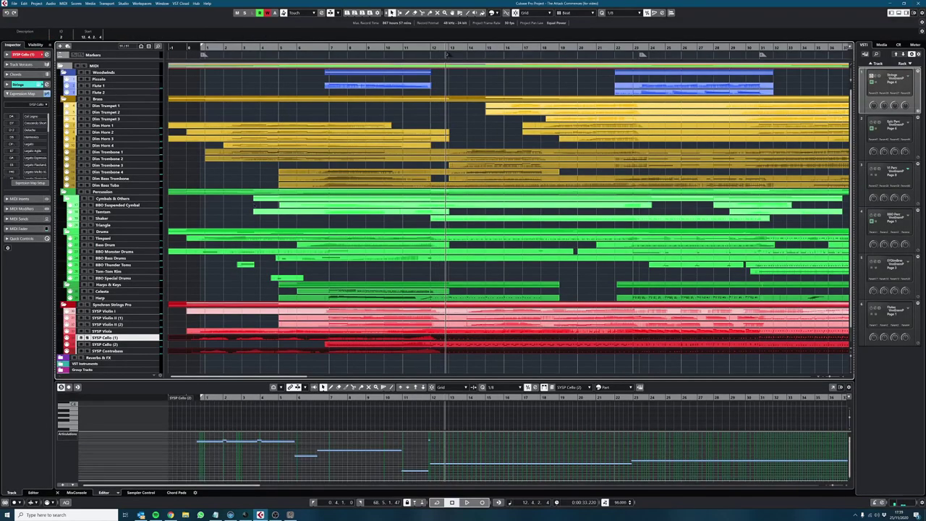
{"action": "left_click", "coordinate": [82, 331]}
{"action": "left_click", "coordinate": [459, 331]}
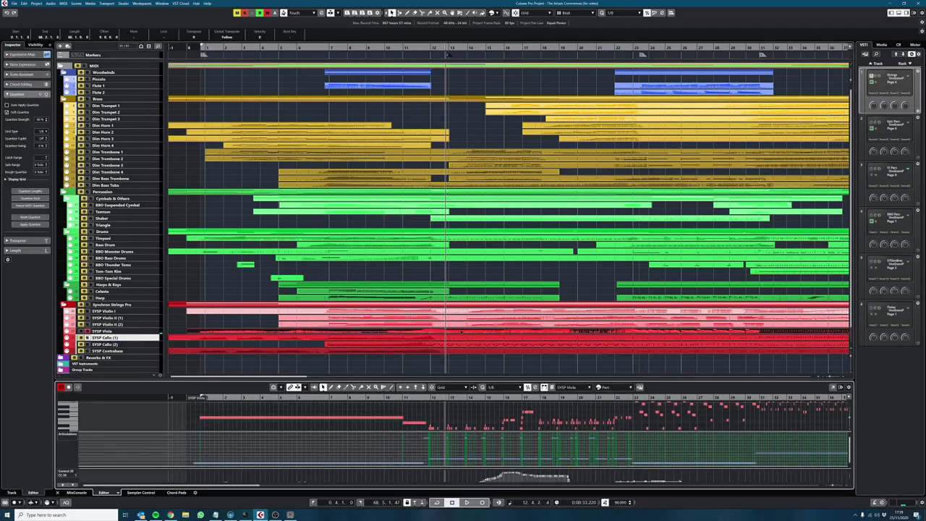
{"action": "left_click", "coordinate": [832, 387]}
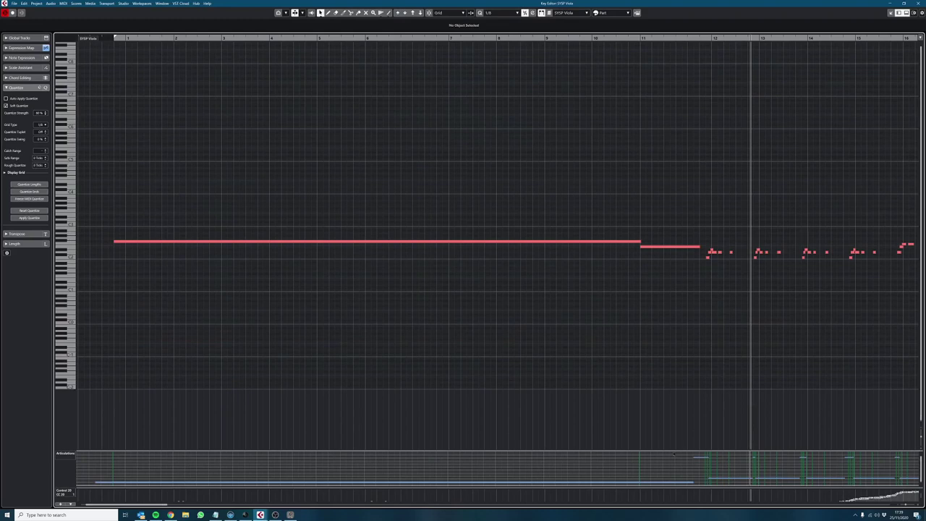
Step: Enlarge the viola's articulation lane, select the SYSP Viola track in the project, and reopen its part in a separate Key Editor window
{"action": "left_click_drag", "start_coordinate": [674, 450], "coordinate": [690, 277]}
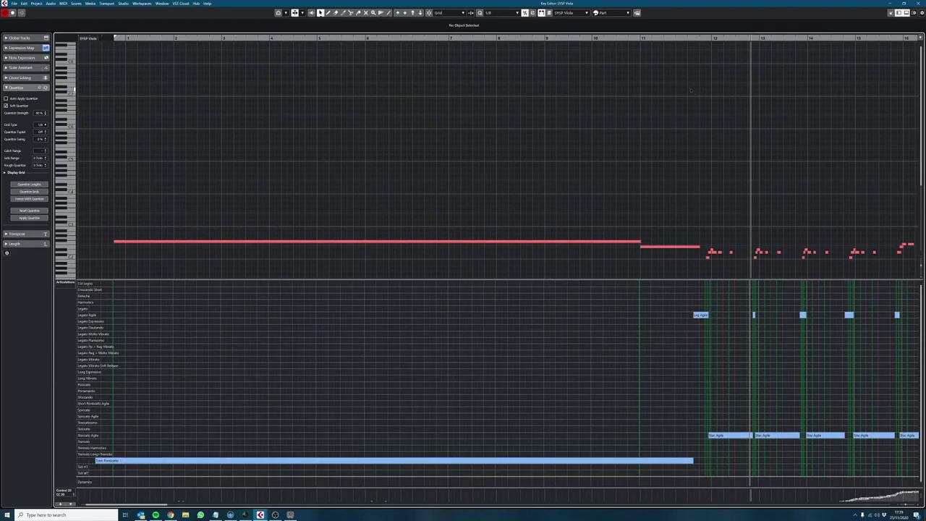
{"action": "left_click_drag", "start_coordinate": [703, 38], "coordinate": [695, 39]}
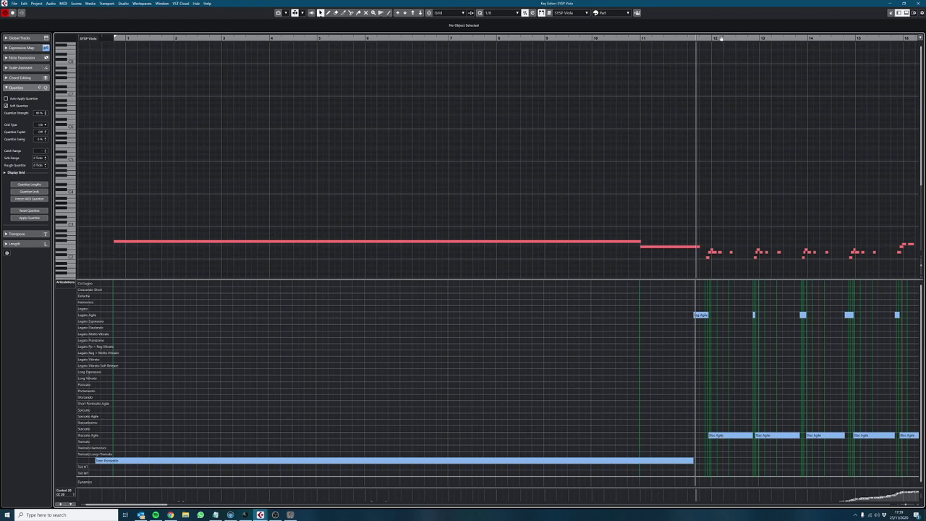
{"action": "left_click", "coordinate": [919, 3]}
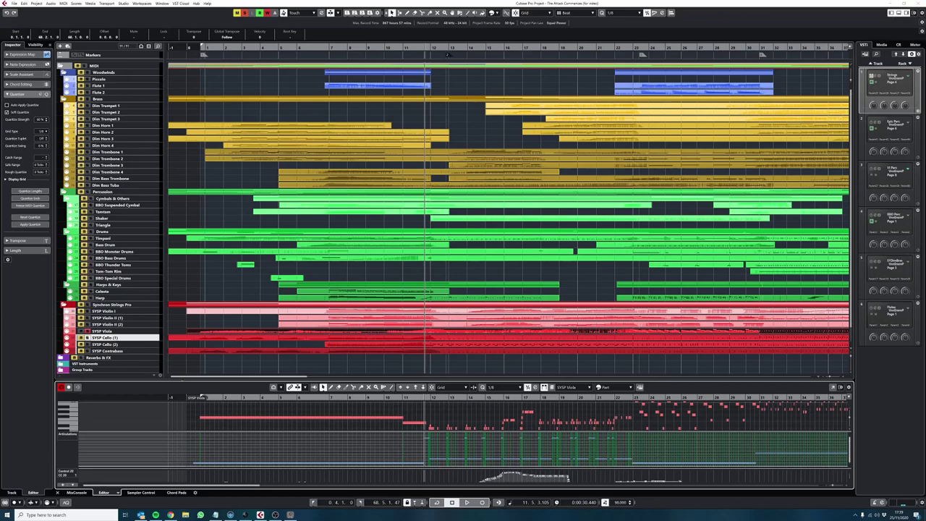
{"action": "left_click", "coordinate": [136, 331]}
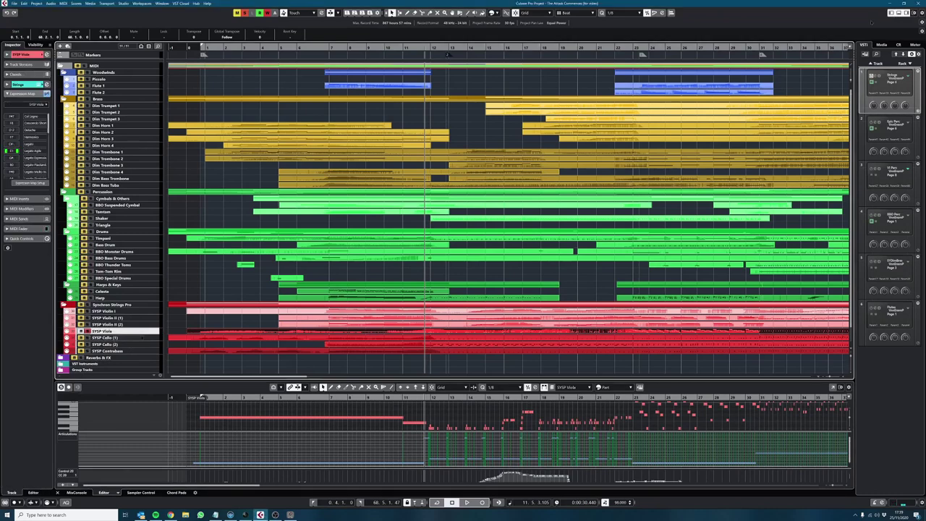
{"action": "left_click", "coordinate": [832, 387]}
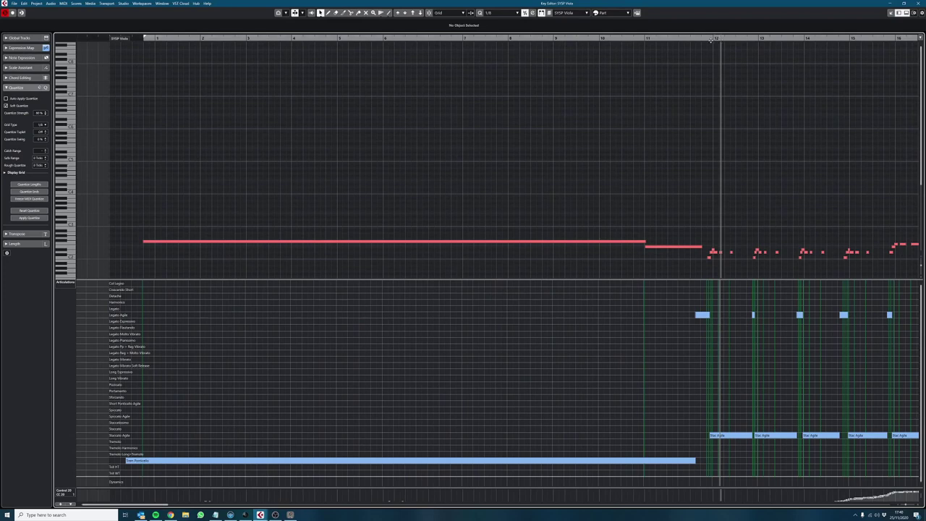
Step: Audition the viola's alternating Legato Agile and Staccato Agile passage from just before bar 12
{"action": "left_click_drag", "start_coordinate": [709, 40], "coordinate": [700, 39]}
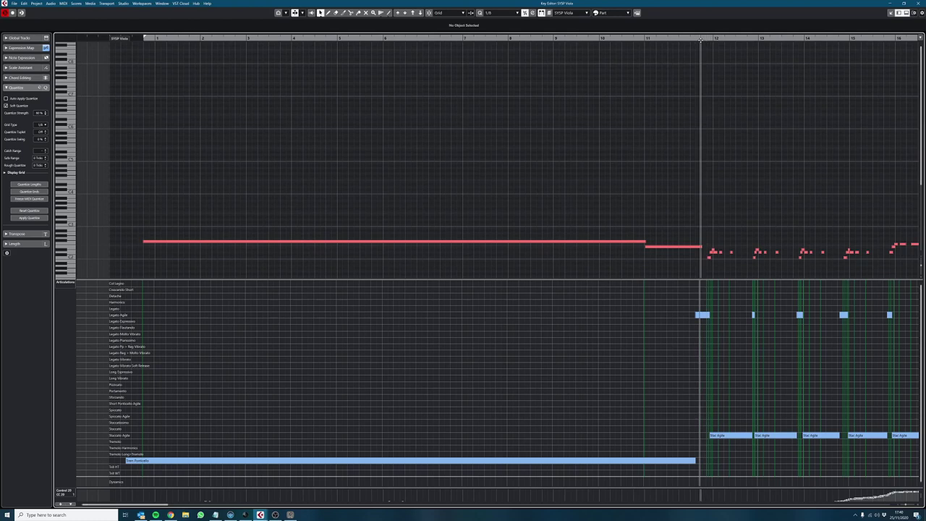
{"action": "scroll", "coordinate": [651, 295], "scroll_direction": "up", "scroll_amount": 2}
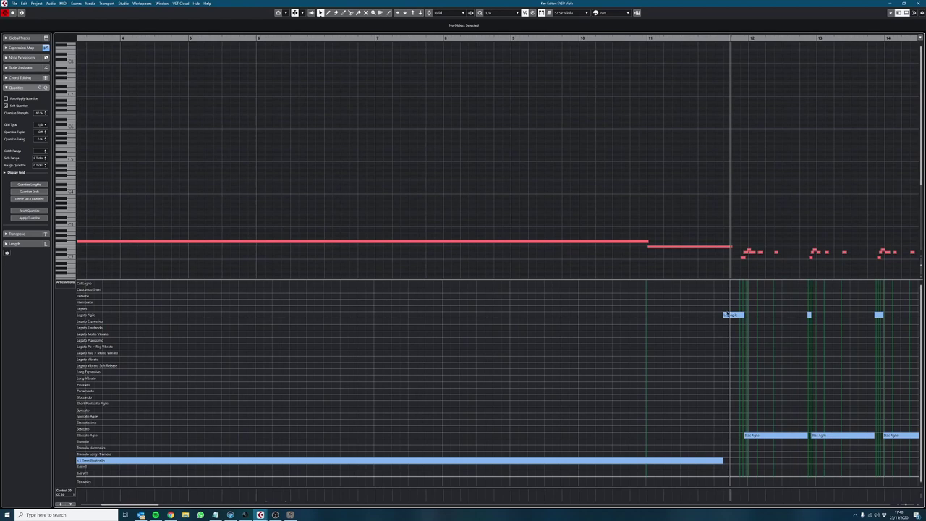
{"action": "key", "text": "space"}
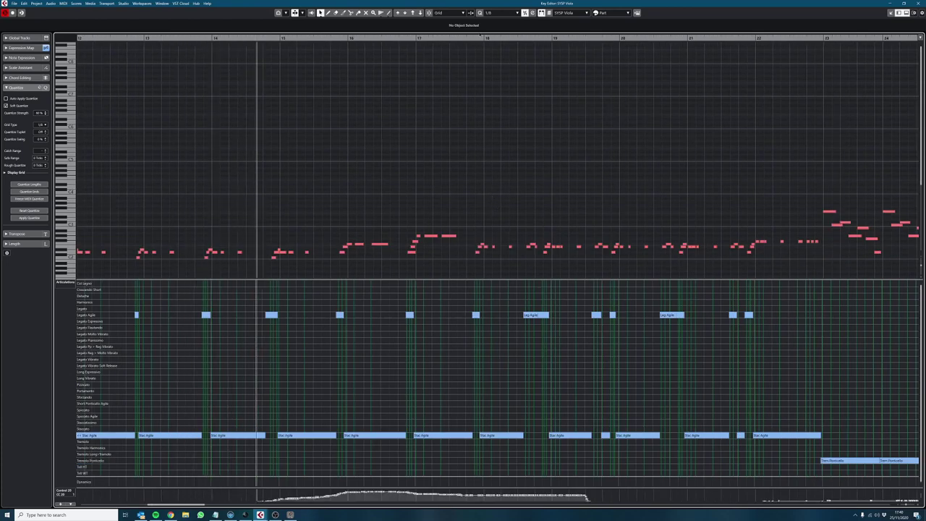
{"action": "left_click", "coordinate": [480, 34]}
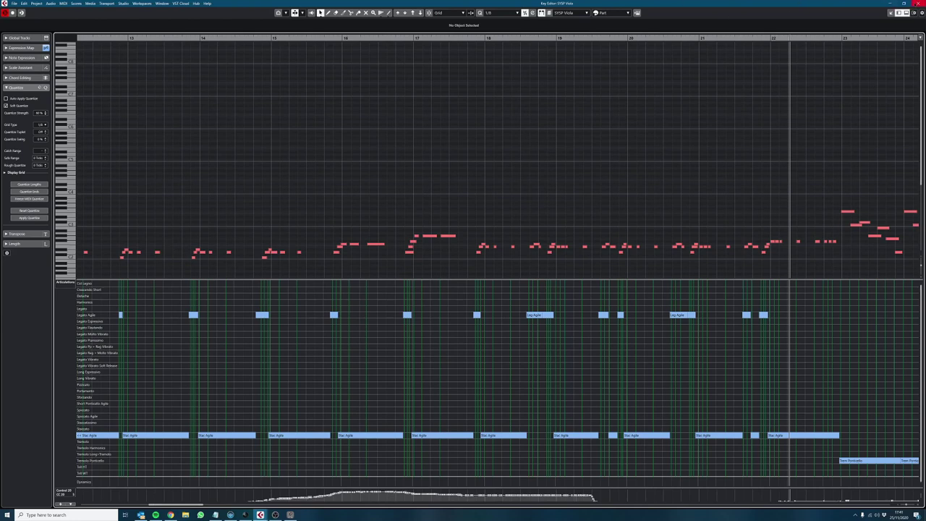
Step: Close the viola's Key Editor window and play the soloed violin tracks from the third marker near bar 23
{"action": "left_click", "coordinate": [918, 4]}
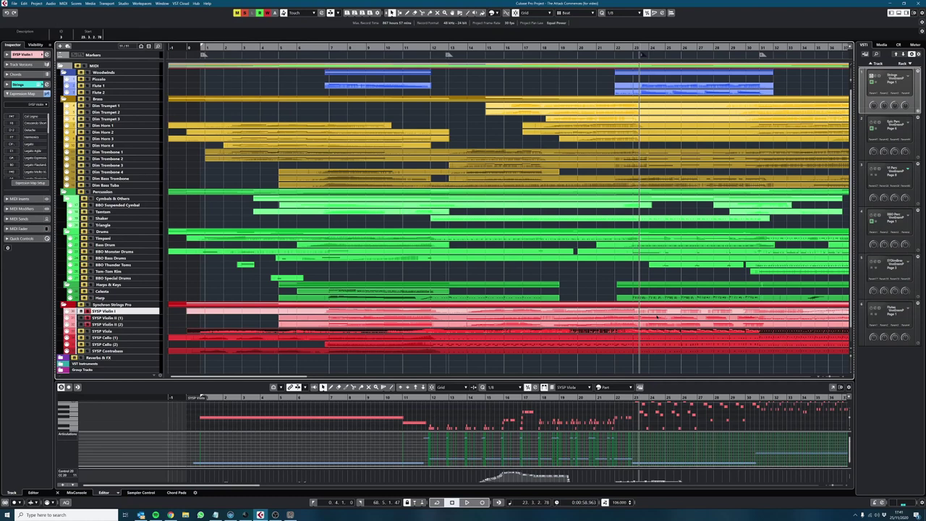
{"action": "key", "text": "space"}
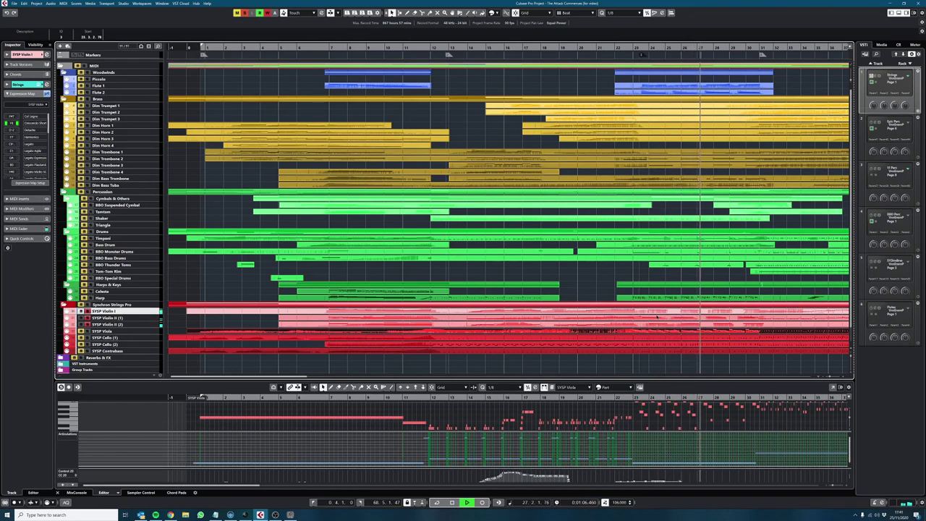
{"action": "key", "text": "space"}
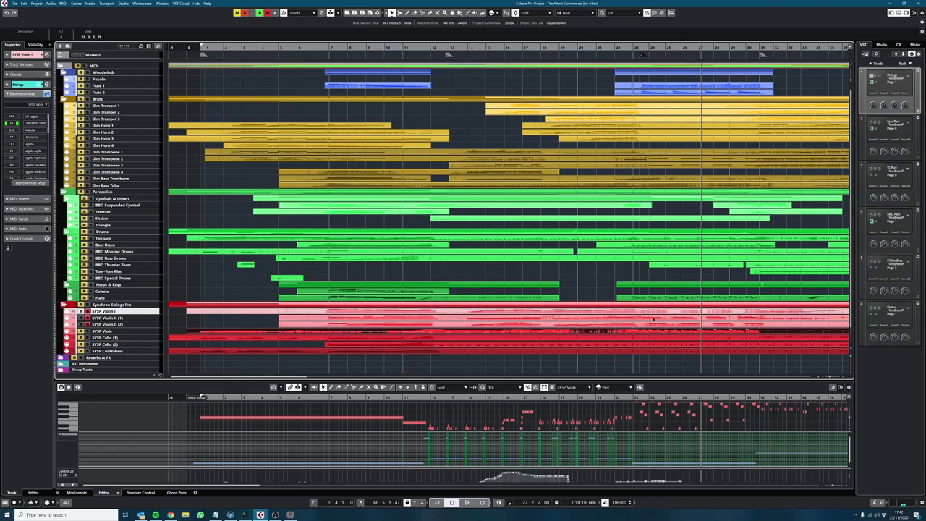
Step: Show the SYSP Violin II (1) part in the lower editor and replay the soloed violins from just after bar 23
{"action": "left_click", "coordinate": [653, 318]}
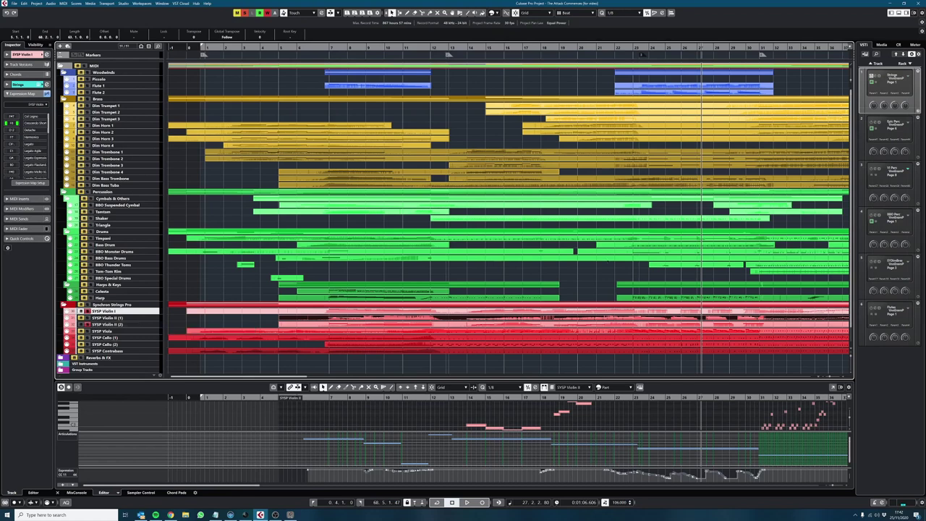
{"action": "left_click", "coordinate": [641, 49]}
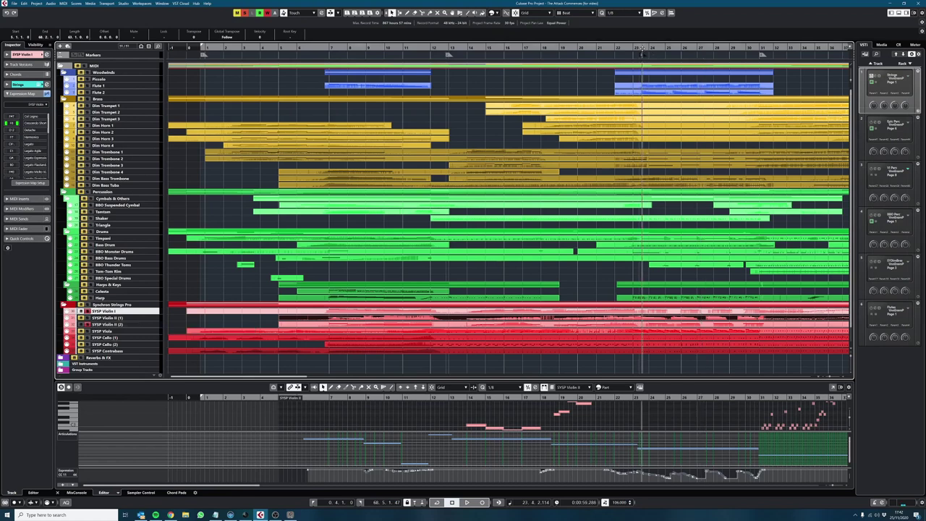
{"action": "key", "text": "space"}
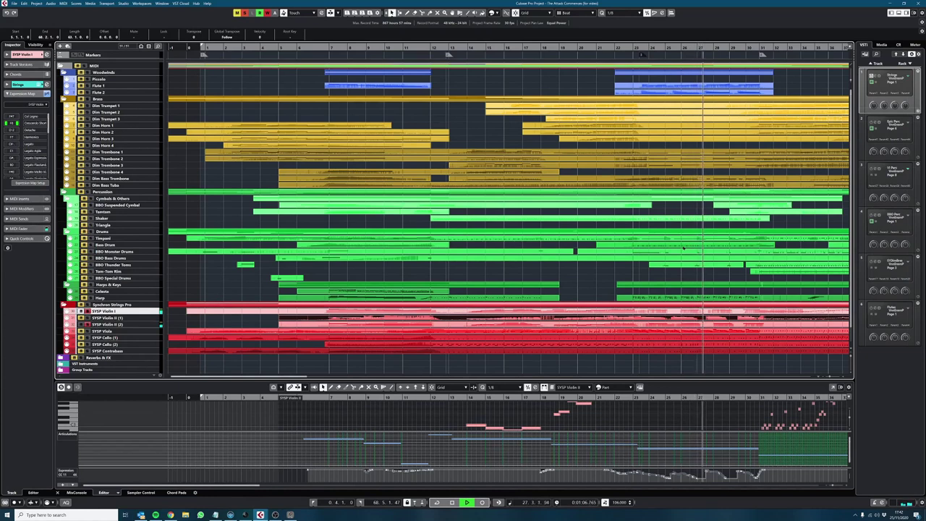
{"action": "key", "text": "space"}
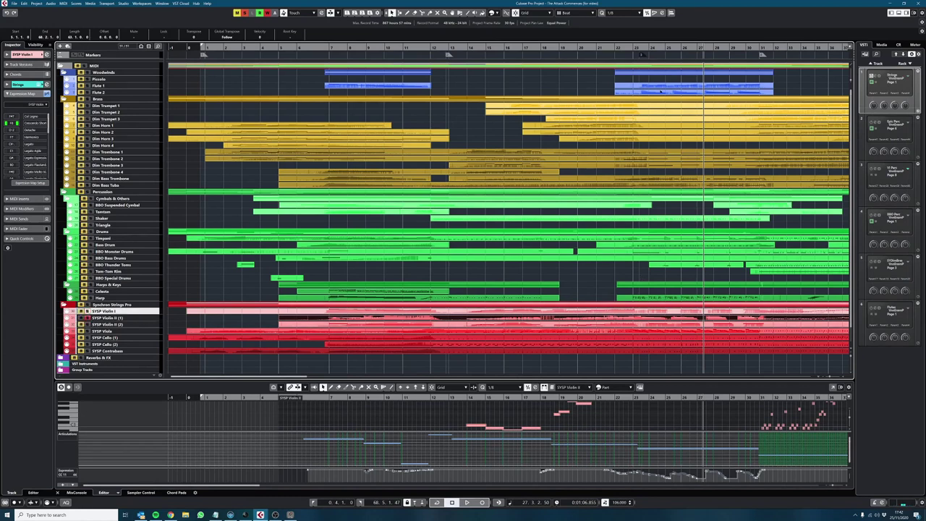
Step: Play SYSP Violin II (1) on its own from bar 23
{"action": "left_click", "coordinate": [649, 48]}
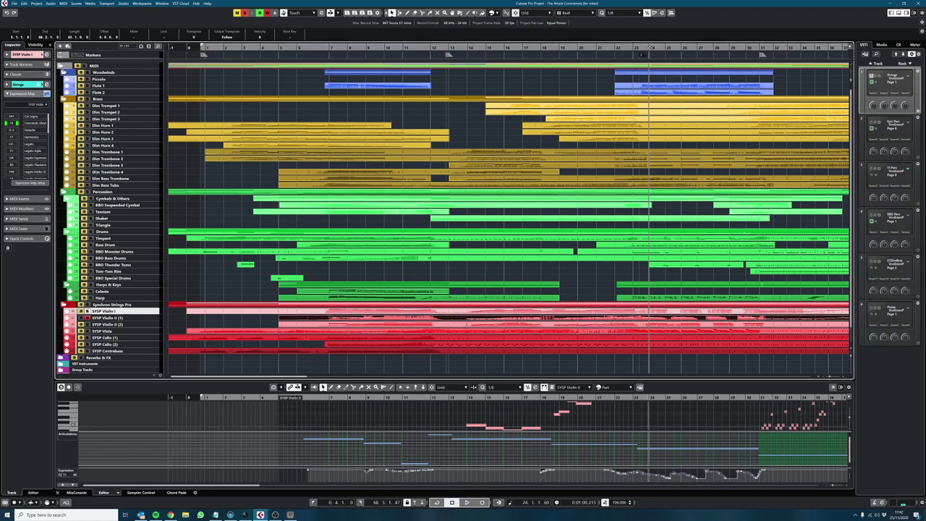
{"action": "left_click", "coordinate": [637, 48]}
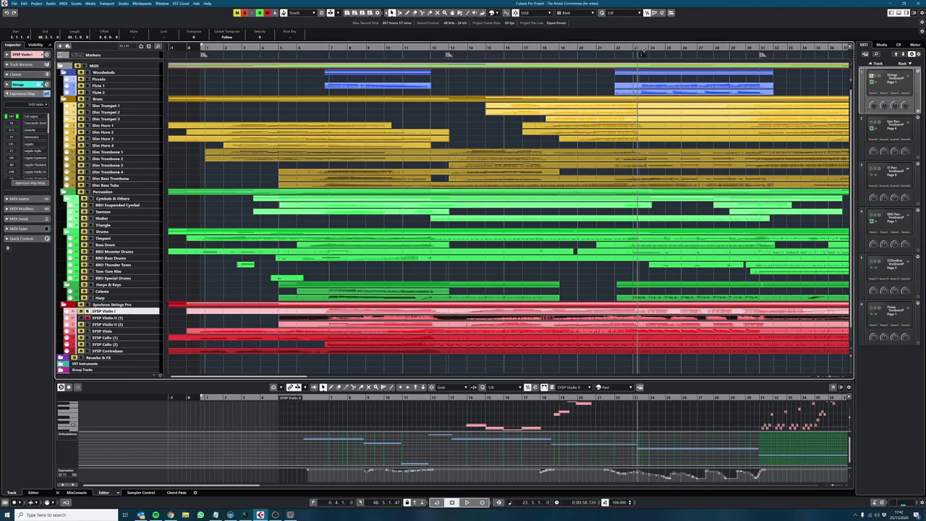
{"action": "key", "text": "space"}
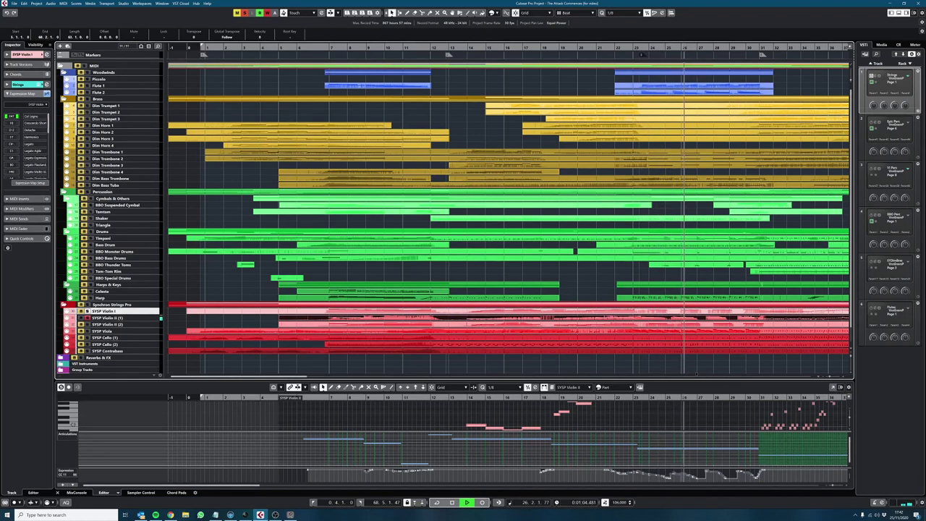
{"action": "key", "text": "space"}
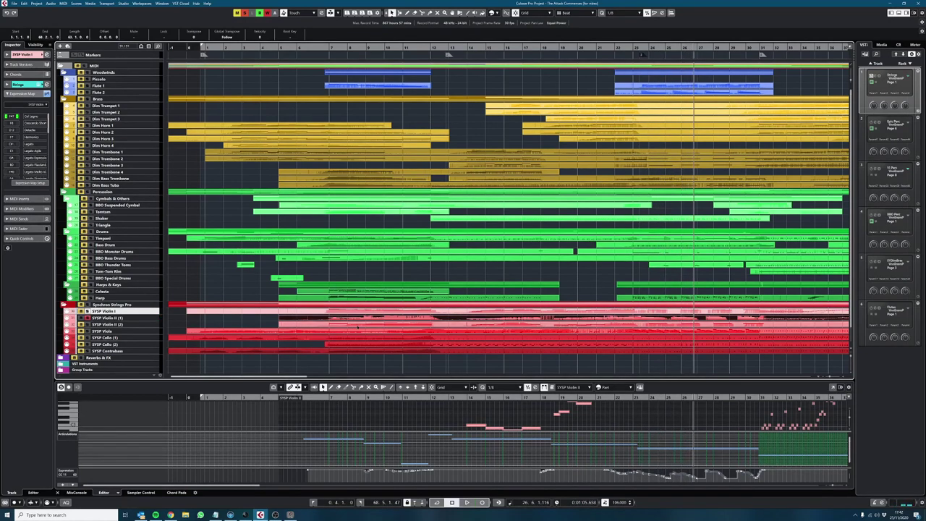
Step: Open the Violin II (1) part in a separate Key Editor window and enlarge its articulation lane around the Long Vibrato passage
{"action": "left_click", "coordinate": [831, 387]}
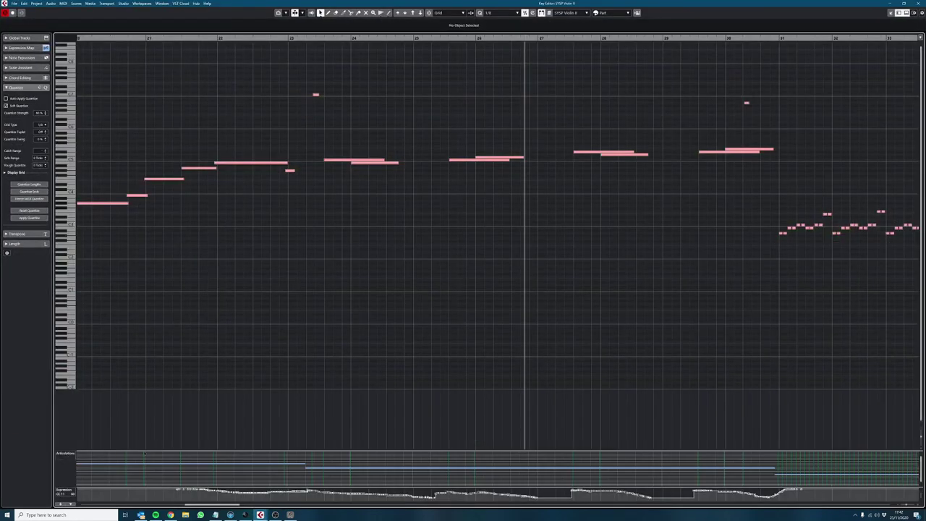
{"action": "left_click_drag", "start_coordinate": [144, 451], "coordinate": [174, 315]}
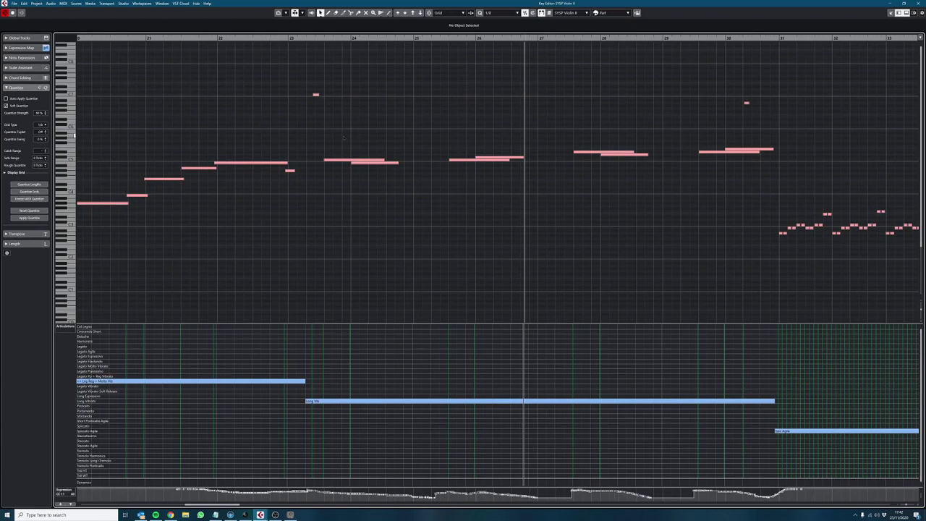
{"action": "left_click", "coordinate": [310, 49]}
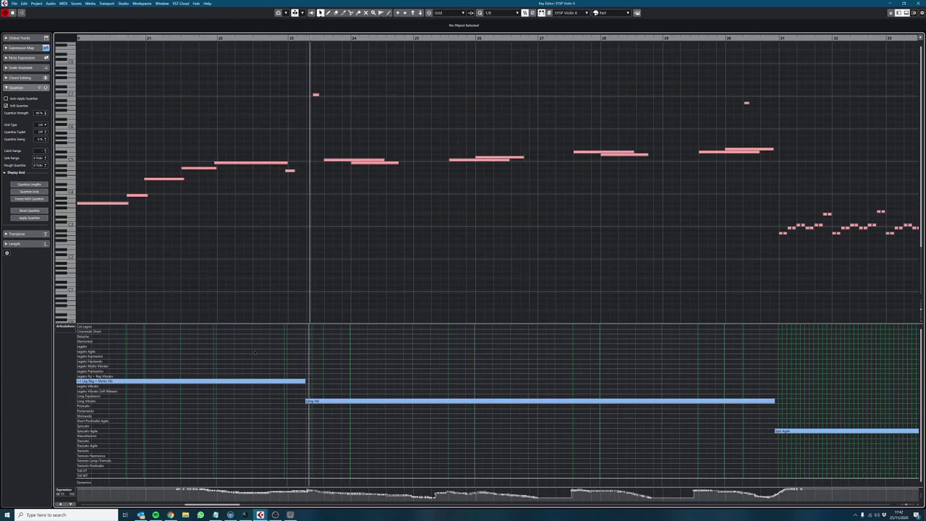
Step: Switch to Vienna Ensemble Pro and view the Violin II (1) Synchron Player
{"action": "left_click", "coordinate": [230, 515]}
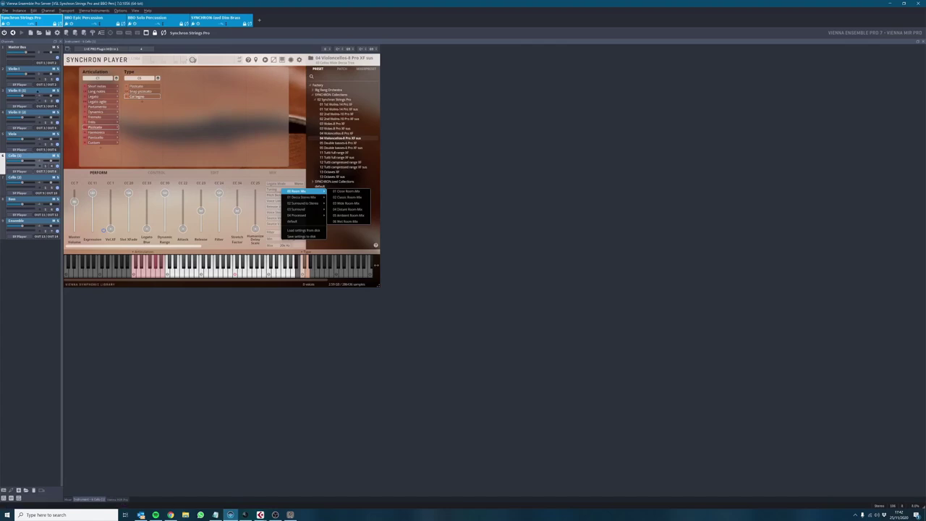
{"action": "left_click", "coordinate": [44, 94]}
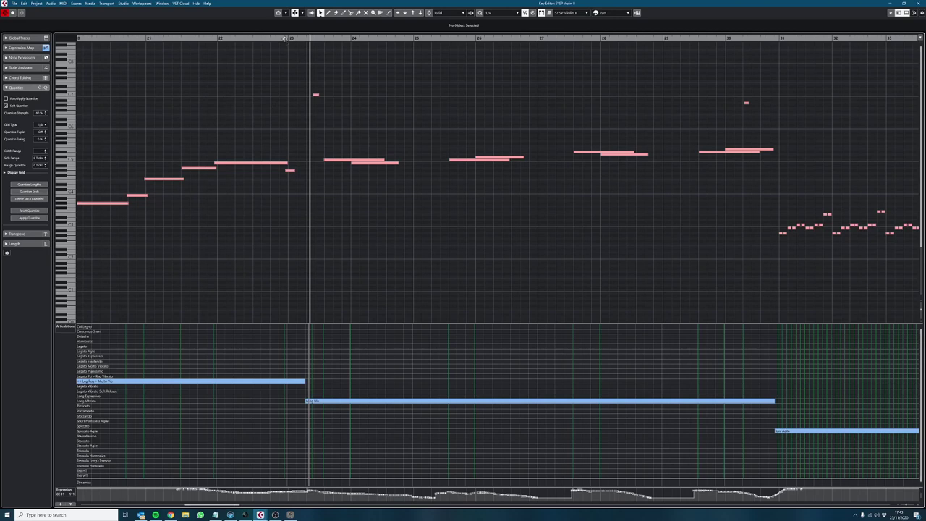
Step: Back in Cubase, select the short C7 note after bar 23 and play the Violin II passage from just before bar 23
{"action": "left_click", "coordinate": [284, 39]}
{"action": "left_click", "coordinate": [315, 94]}
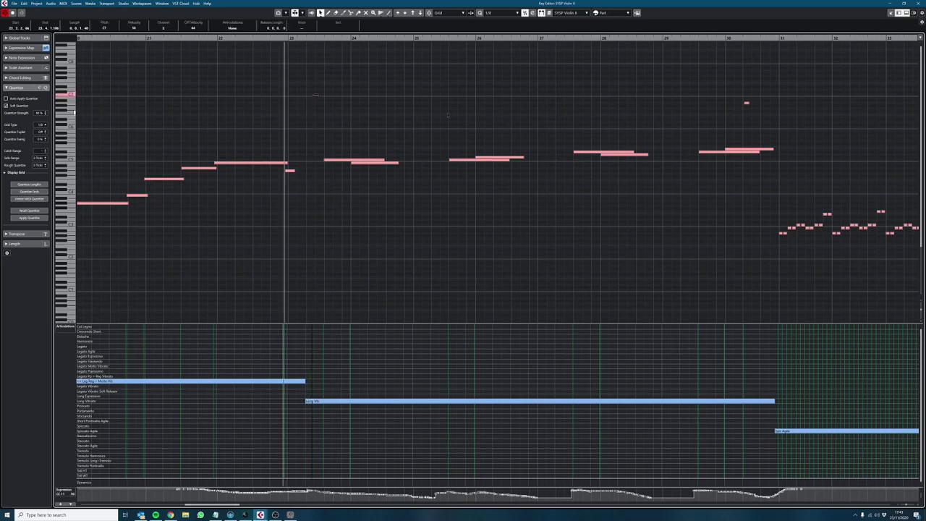
{"action": "key", "text": "space"}
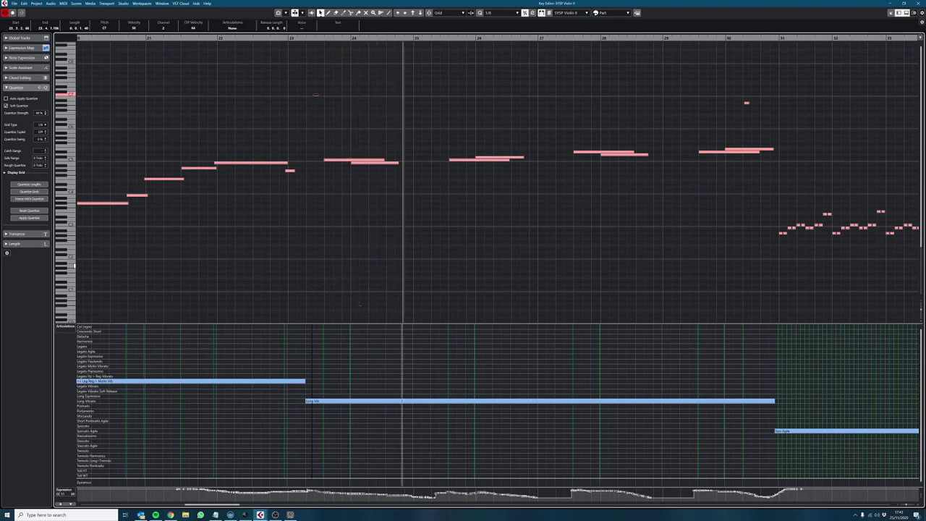
Step: Enlarge the Expression (CC 11) lane beneath the Violin II notes and audition the phrase from just after bar 23
{"action": "left_click_drag", "start_coordinate": [263, 487], "coordinate": [274, 384]}
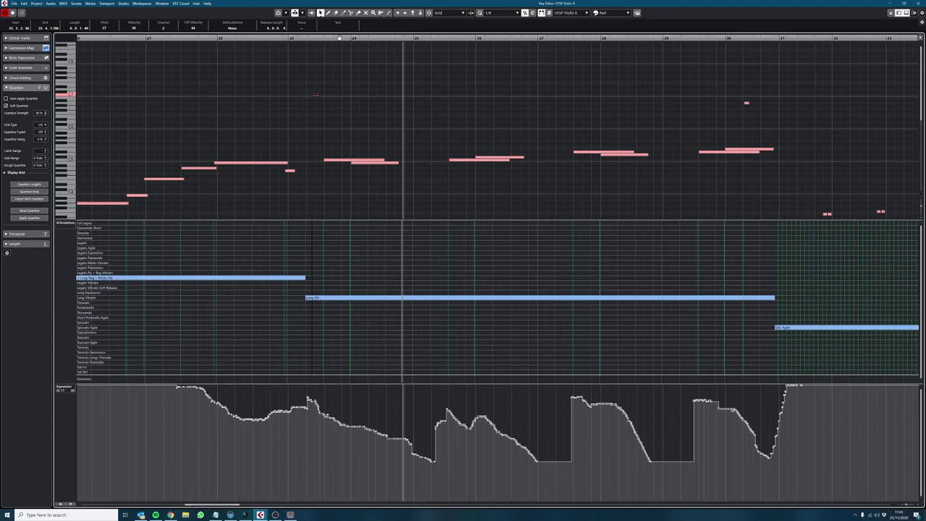
{"action": "left_click_drag", "start_coordinate": [319, 37], "coordinate": [318, 40]}
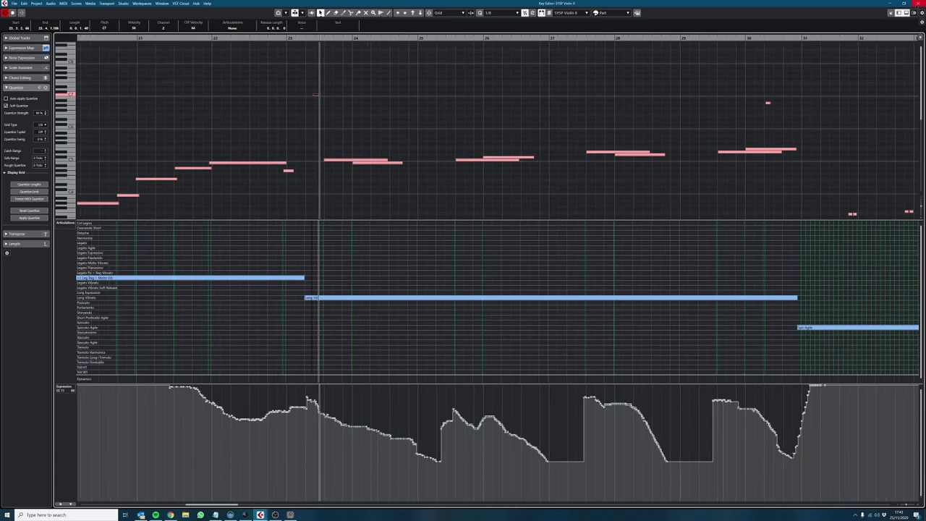
{"action": "key", "text": "space"}
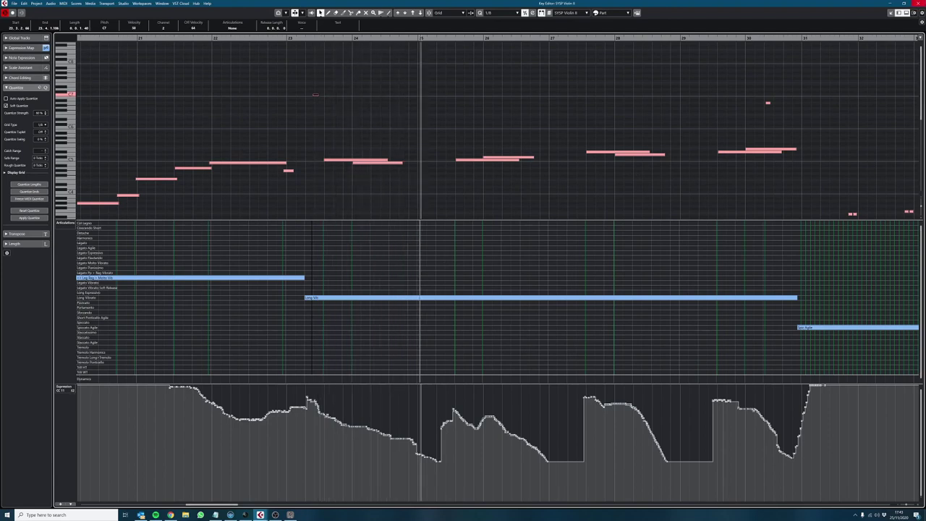
Step: Close the Violin II Key Editor window, solo all three violin tracks together, and play them from just after bar 23
{"action": "left_click", "coordinate": [919, 5]}
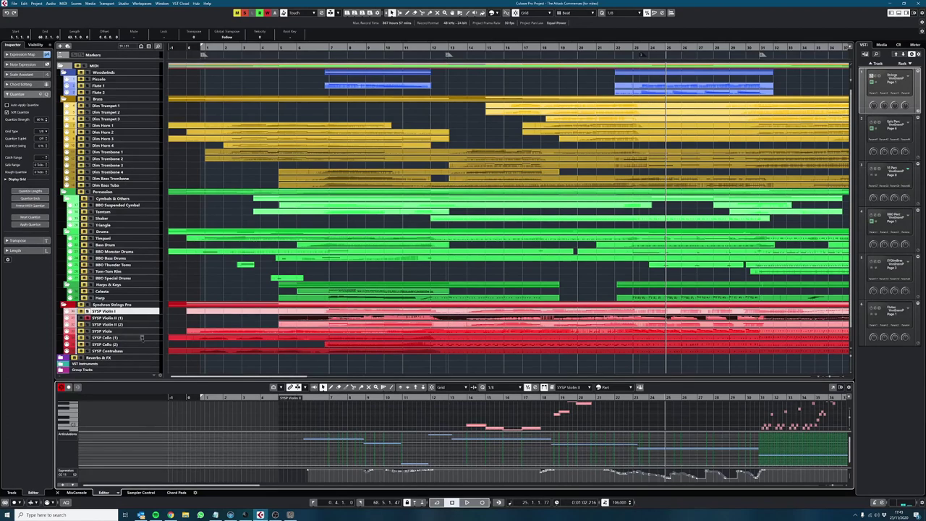
{"action": "left_click", "coordinate": [94, 311]}
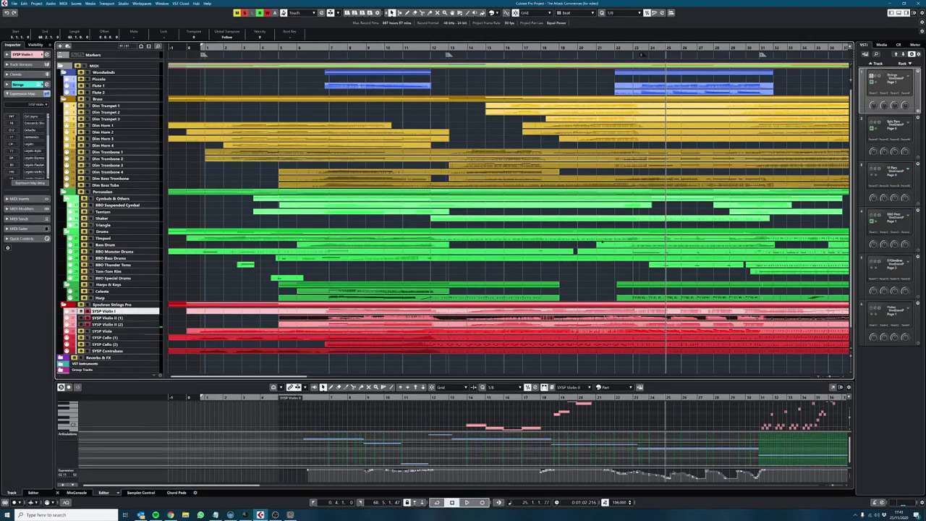
{"action": "left_click", "coordinate": [642, 48]}
{"action": "key", "text": "space"}
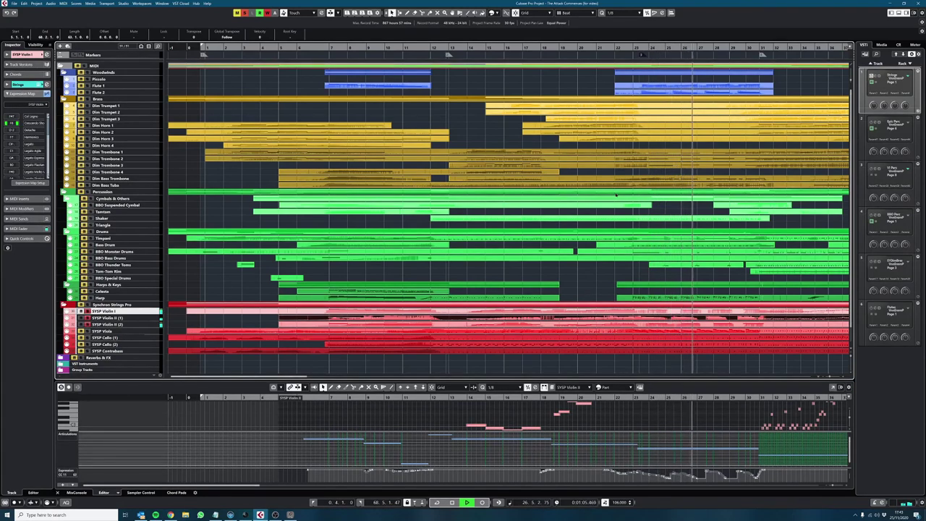
{"action": "key", "text": "space"}
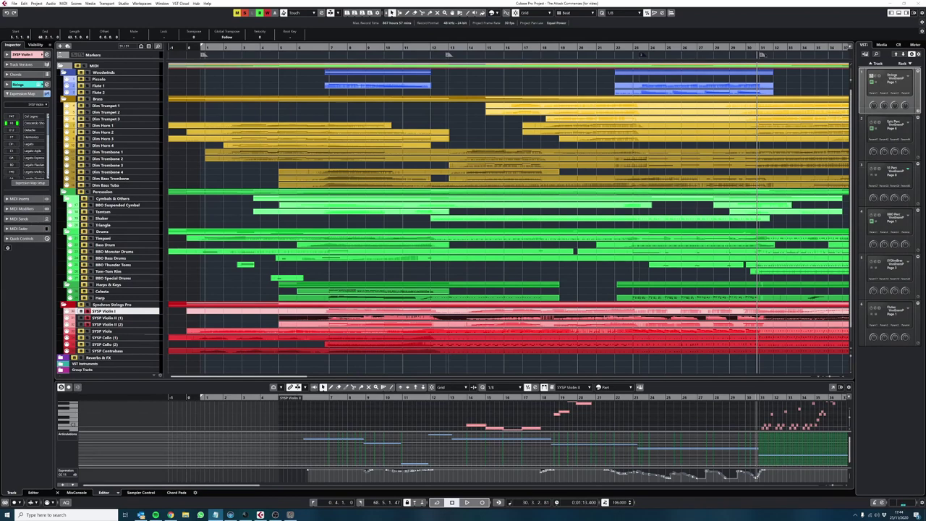
Step: Open the Violin I and Violin II (1) parts together in the Key Editor at bar 31 and enlarge the Articulations lane
{"action": "double_click", "coordinate": [762, 55]}
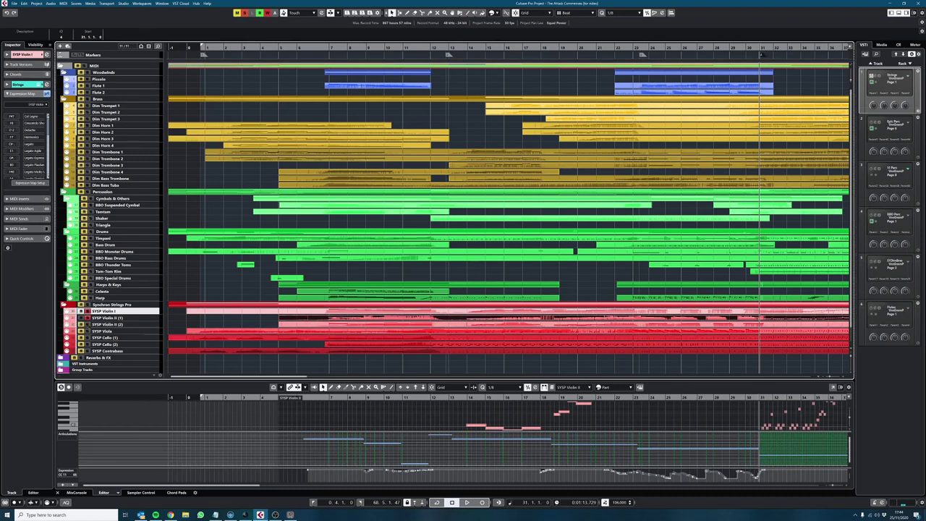
{"action": "left_click", "coordinate": [769, 311]}
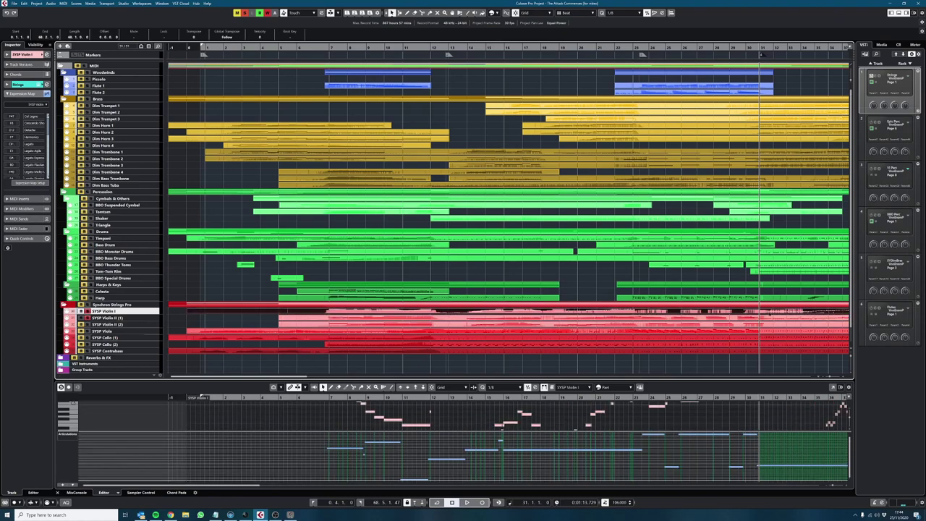
{"action": "left_click", "coordinate": [770, 318], "text": "shift"}
{"action": "left_click", "coordinate": [833, 387]}
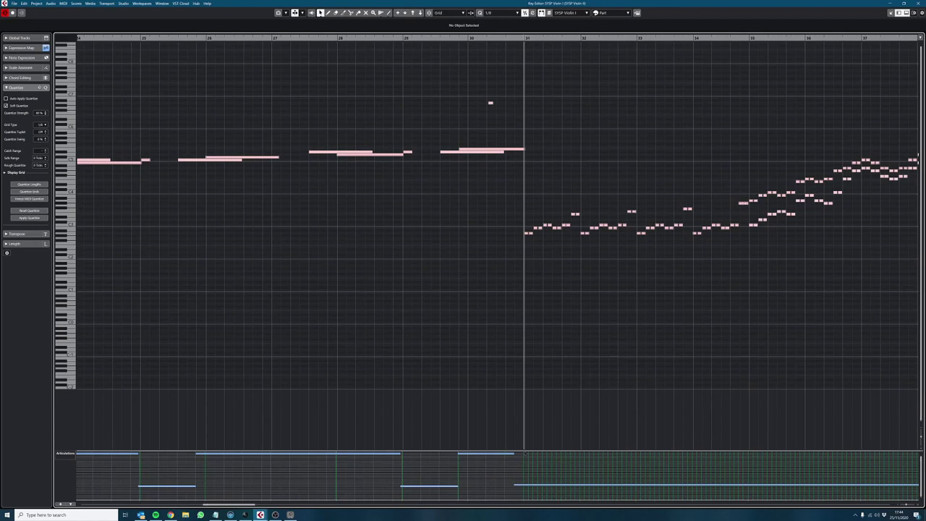
{"action": "left_click_drag", "start_coordinate": [526, 451], "coordinate": [514, 292]}
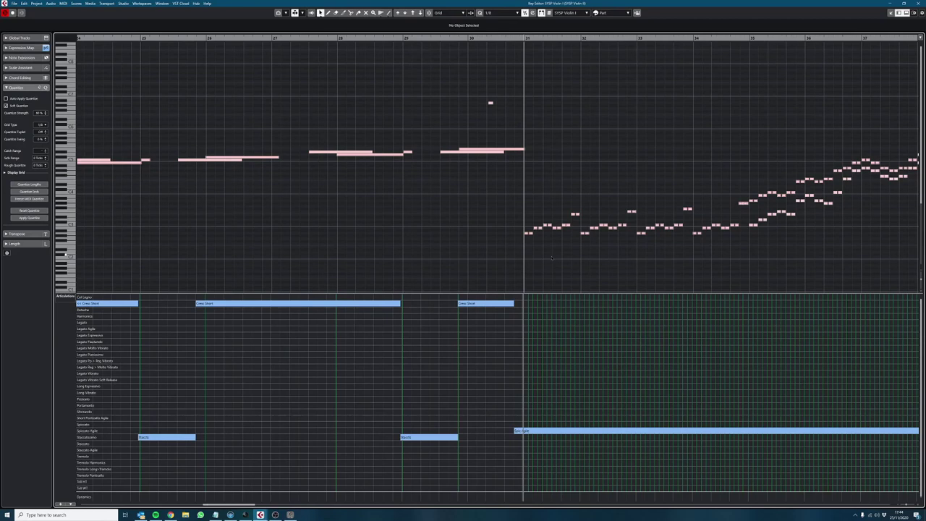
Step: Audition the violins from bar 31 and compare the Articulations lanes of the Violin II and Violin I parts
{"action": "key", "text": "space"}
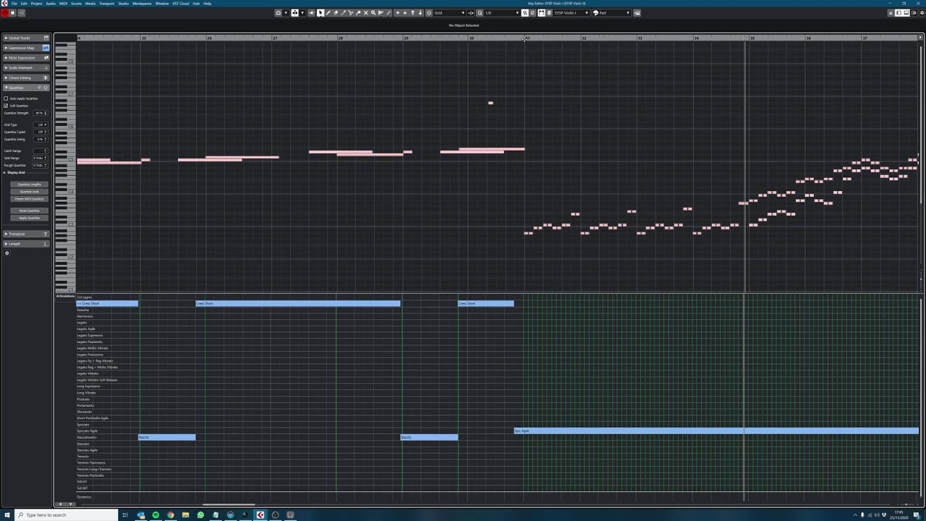
{"action": "left_click", "coordinate": [524, 40]}
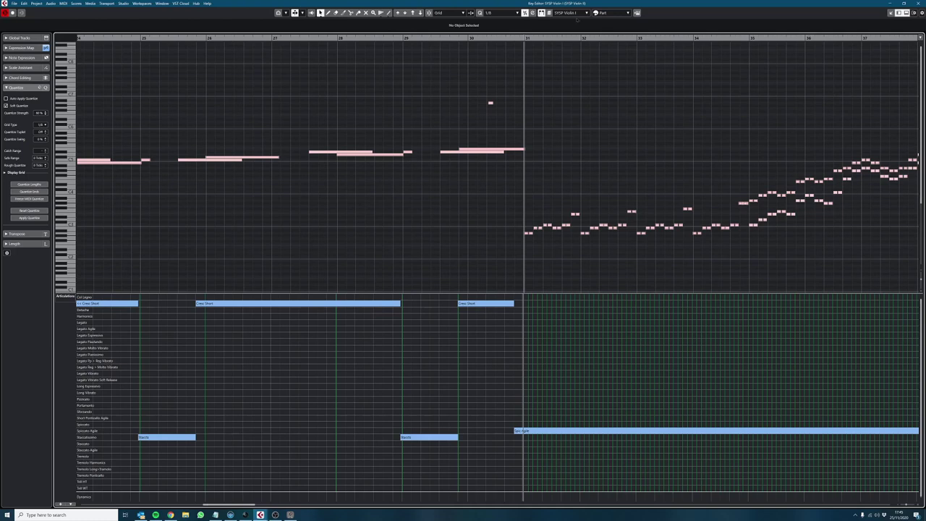
{"action": "left_click", "coordinate": [571, 12]}
{"action": "left_click", "coordinate": [575, 27]}
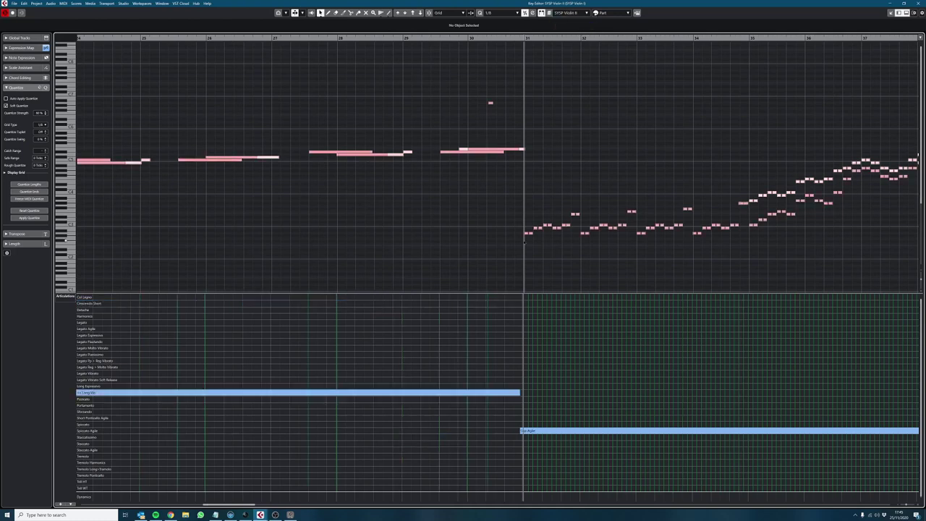
{"action": "left_click", "coordinate": [572, 12]}
{"action": "left_click", "coordinate": [575, 21]}
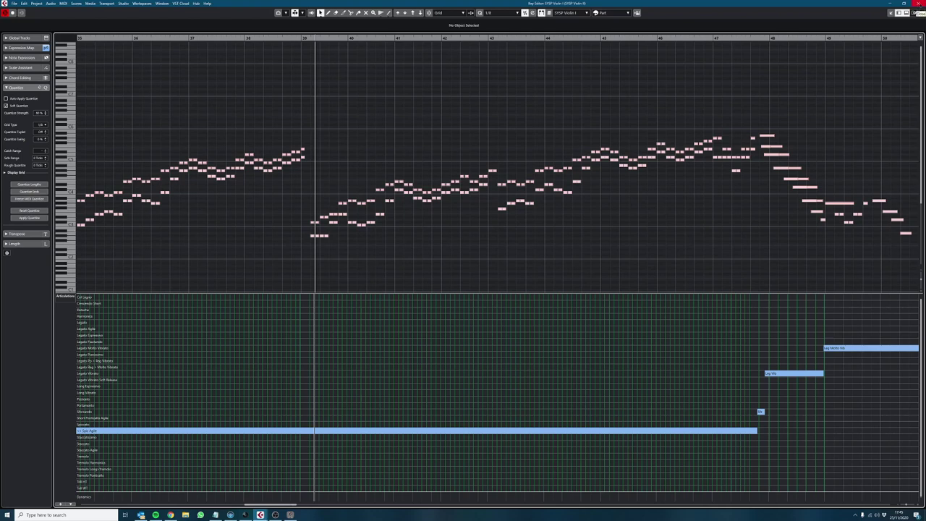
Step: Close the violin Key Editor window and solo the viola, both cello and contrabass tracks instead of the violins
{"action": "left_click", "coordinate": [917, 12]}
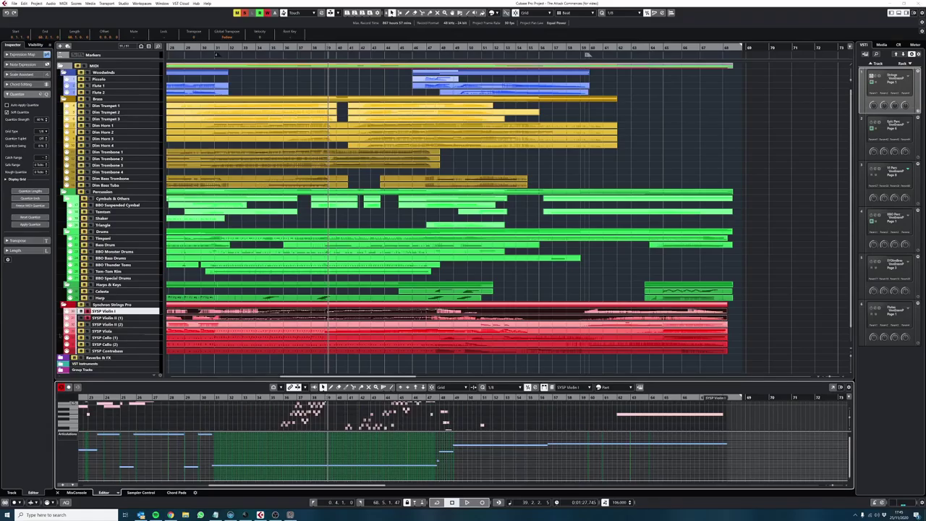
{"action": "left_click", "coordinate": [88, 331]}
{"action": "left_click", "coordinate": [88, 338]}
{"action": "left_click", "coordinate": [88, 344]}
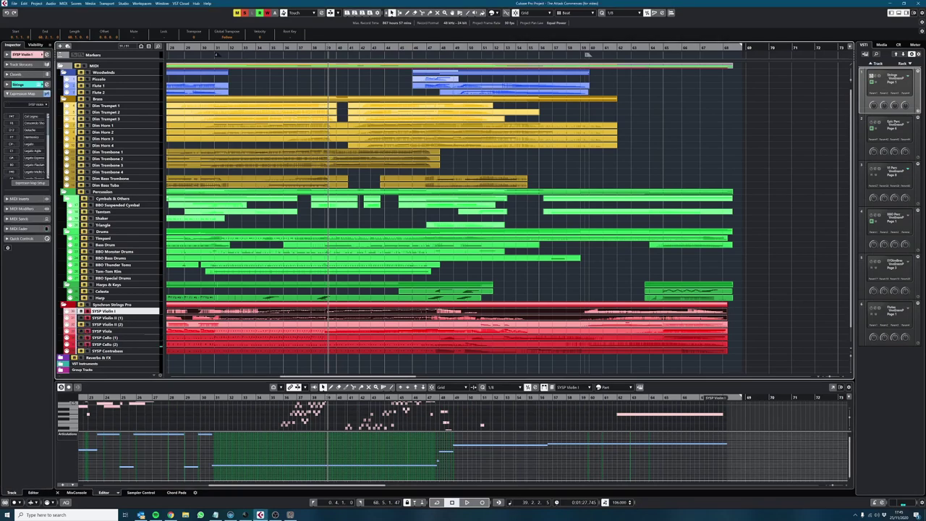
{"action": "left_click", "coordinate": [88, 351]}
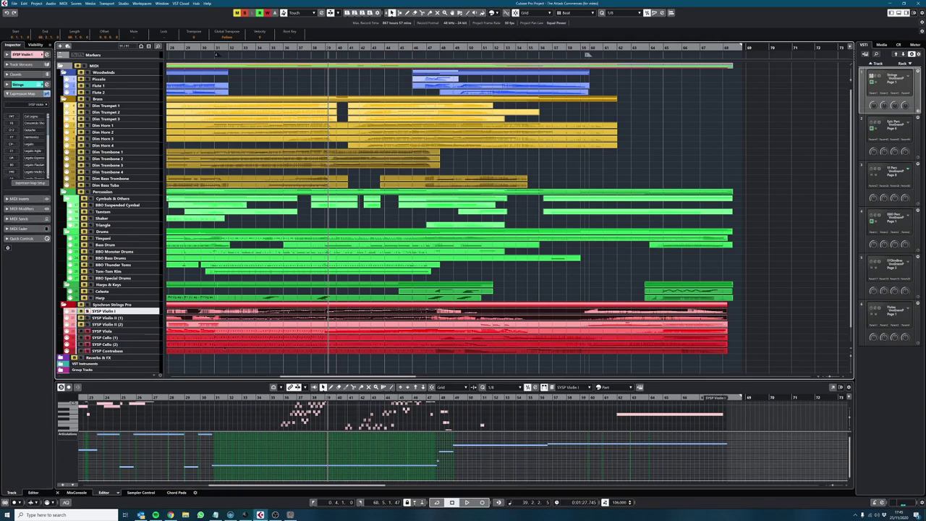
Step: Play the viola, cello and contrabass parts from bar 31 while viewing them together in the Key Editor, and close the editor
{"action": "left_click", "coordinate": [253, 331]}
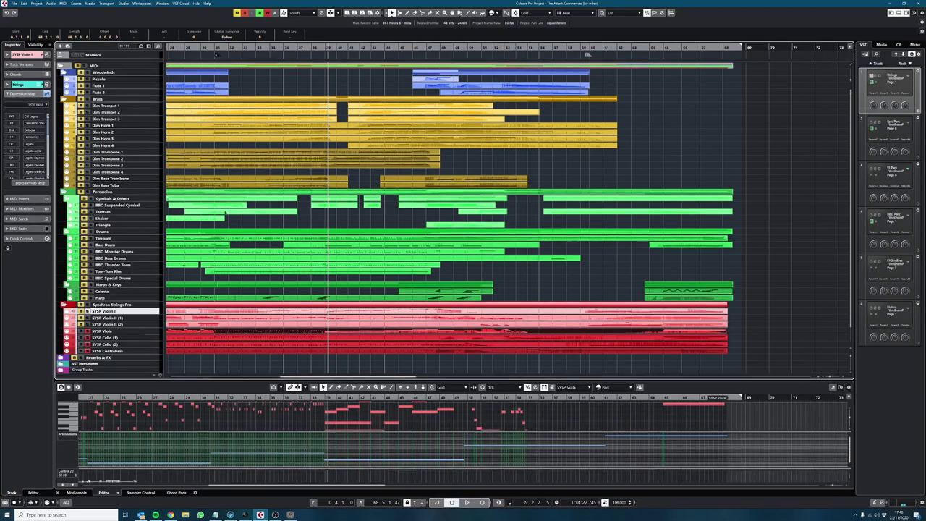
{"action": "left_click", "coordinate": [216, 52]}
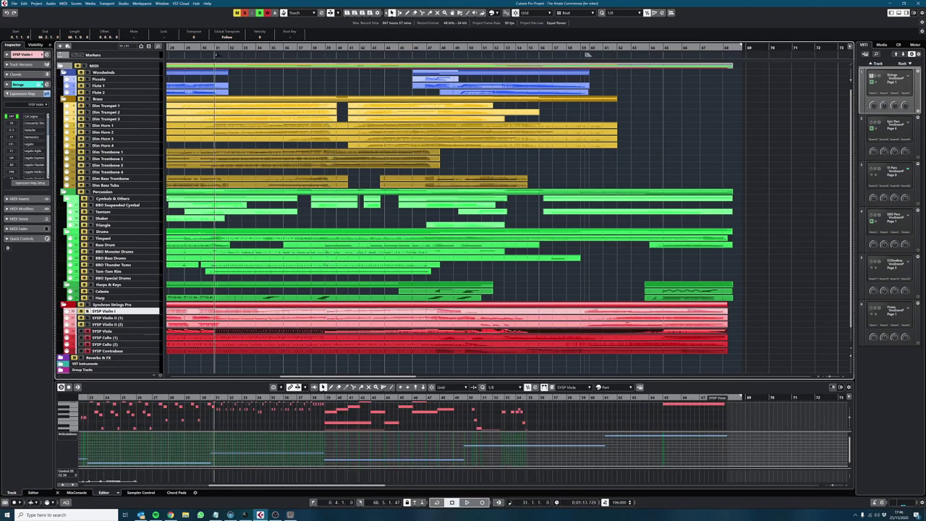
{"action": "left_click", "coordinate": [832, 387]}
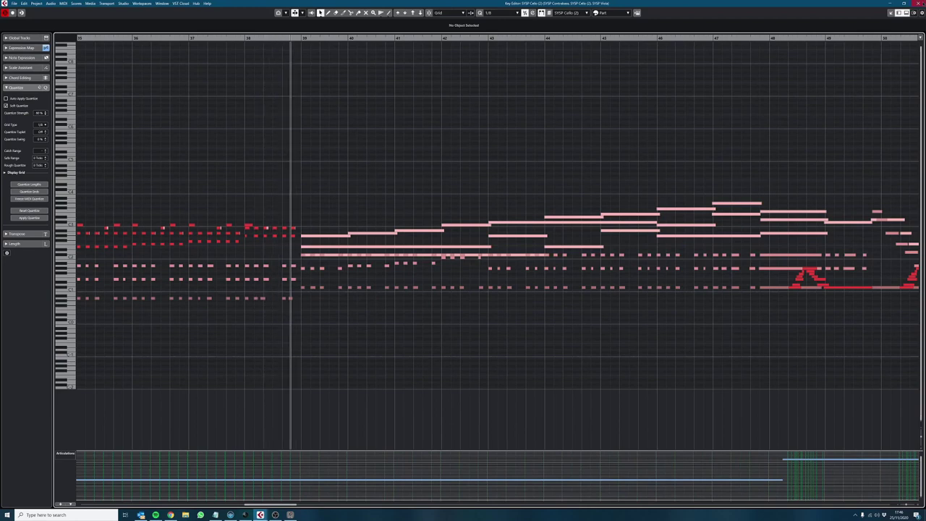
{"action": "left_click", "coordinate": [920, 4]}
Step: Open only the cello part directly below the viola in the Key Editor and play it from bar 31
{"action": "left_click", "coordinate": [255, 367]}
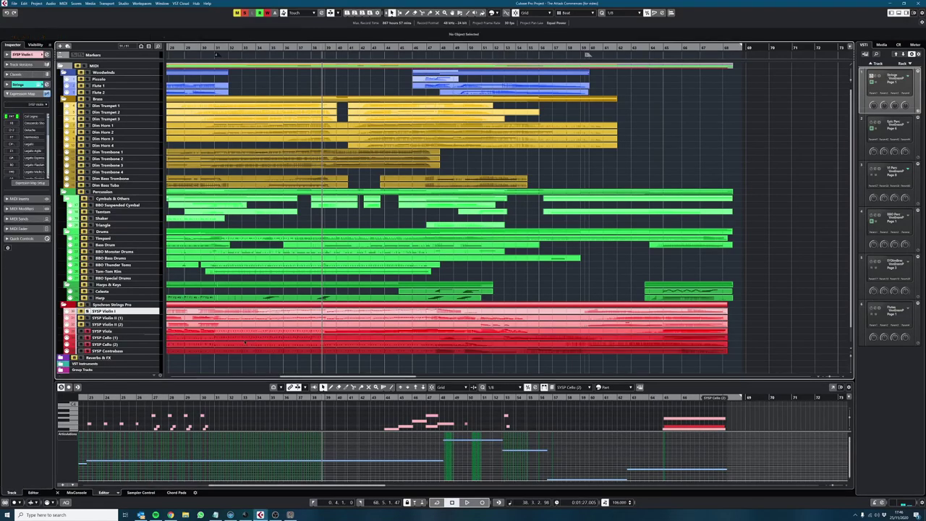
{"action": "left_click", "coordinate": [244, 340]}
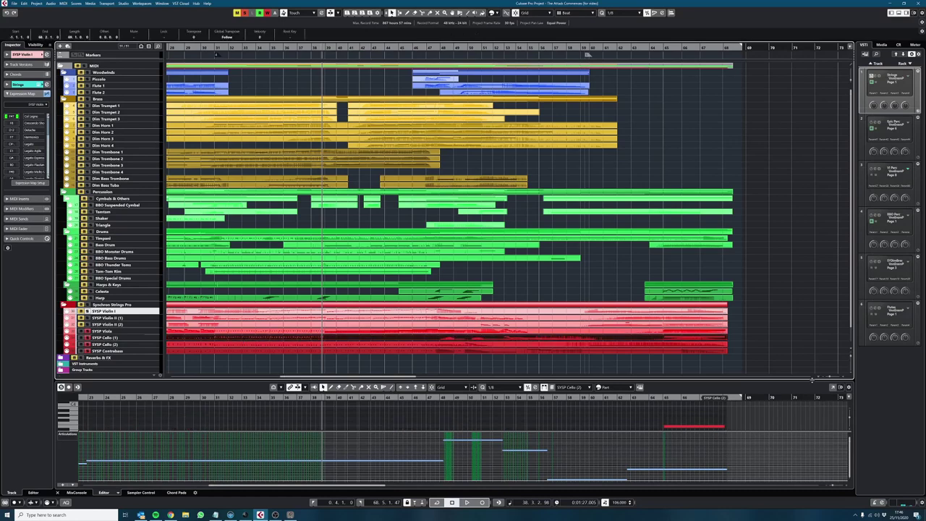
{"action": "left_click", "coordinate": [832, 387]}
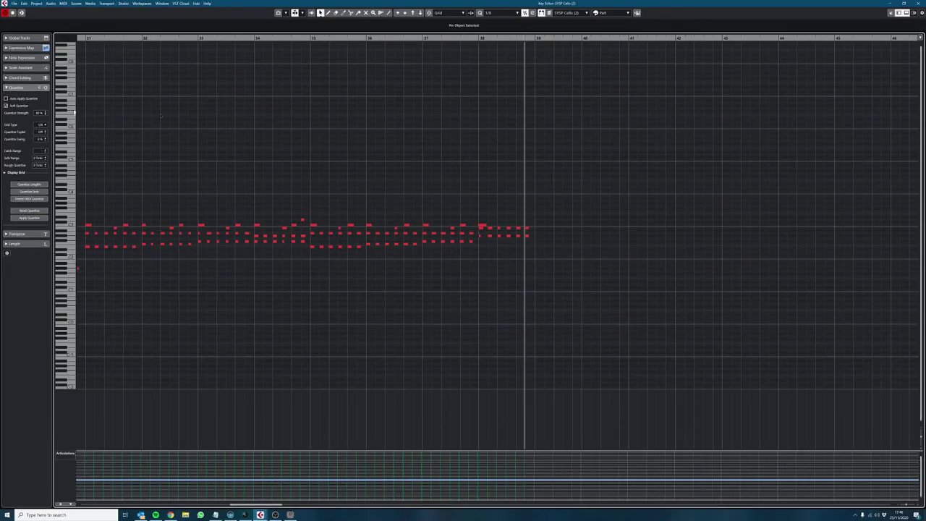
{"action": "left_click", "coordinate": [113, 37]}
{"action": "scroll", "coordinate": [66, 43], "scroll_direction": "left", "scroll_amount": 5}
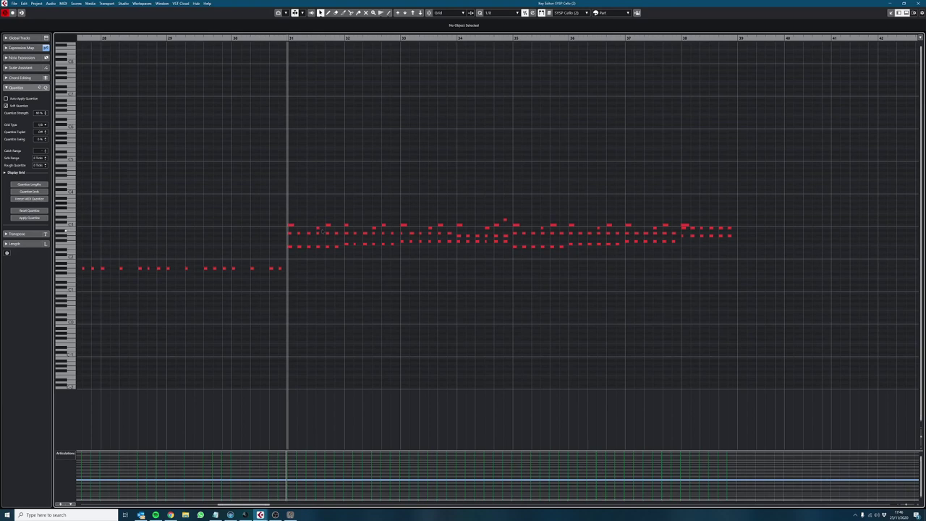
{"action": "key", "text": "space"}
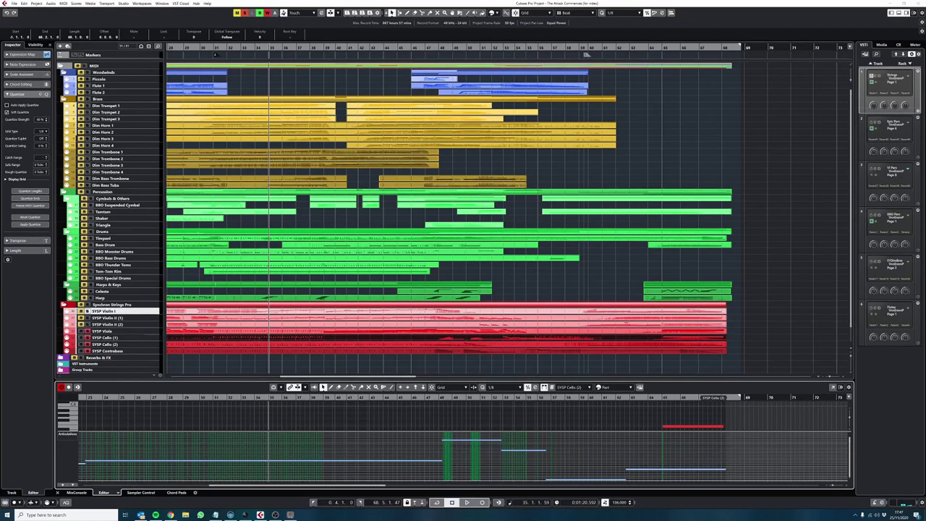
Step: View the Viola part in the Key Editor with an enlarged Articulations lane and audition it from bar 31
{"action": "key", "text": "Up"}
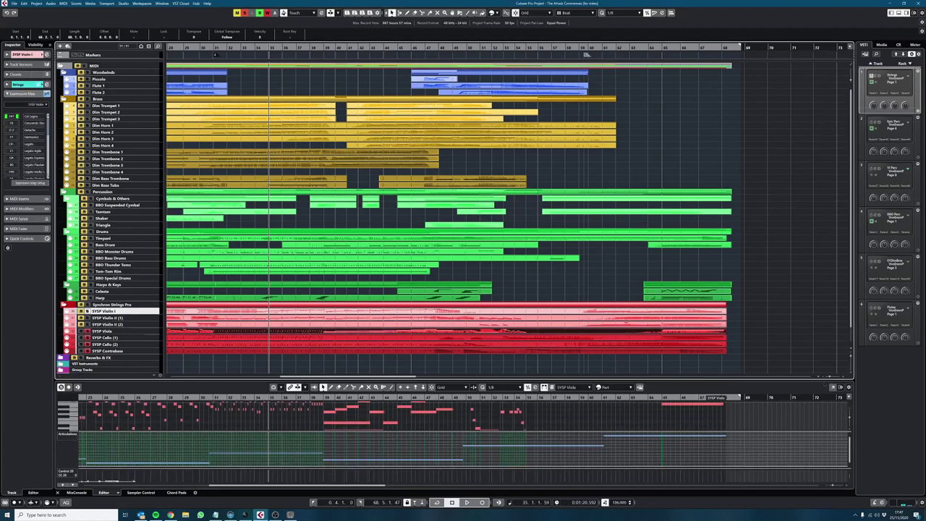
{"action": "left_click", "coordinate": [833, 388]}
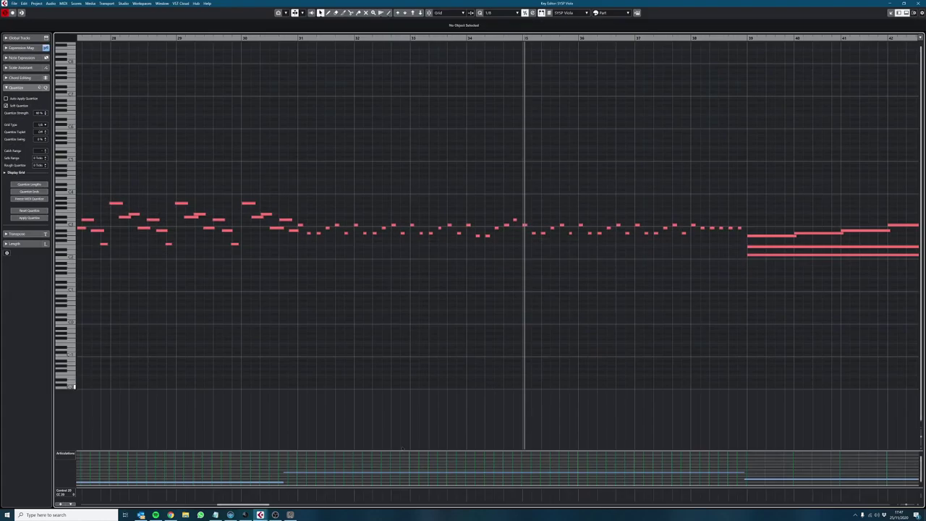
{"action": "left_click_drag", "start_coordinate": [401, 450], "coordinate": [393, 297]}
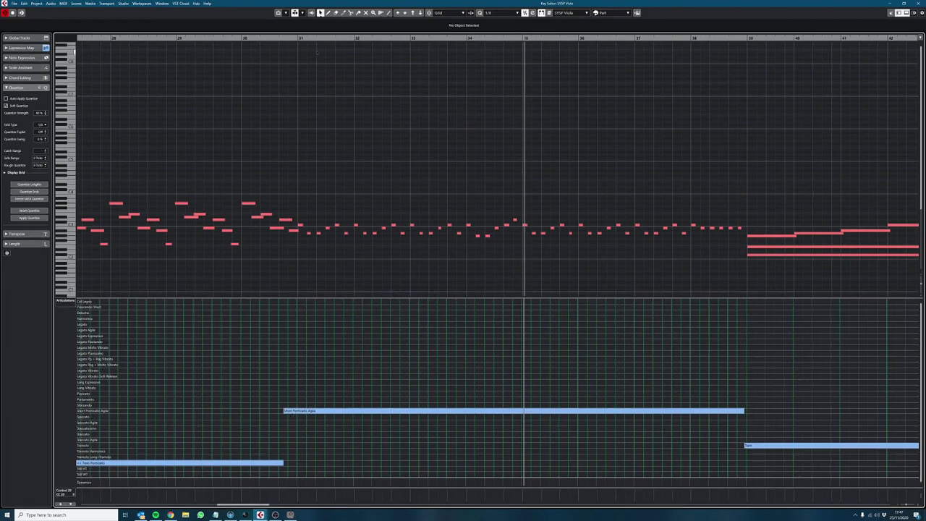
{"action": "mouse_move", "coordinate": [299, 39]}
{"action": "left_mouse_down"}
{"action": "mouse_move", "coordinate": [291, 39]}
{"action": "mouse_move", "coordinate": [299, 37]}
{"action": "left_mouse_up"}
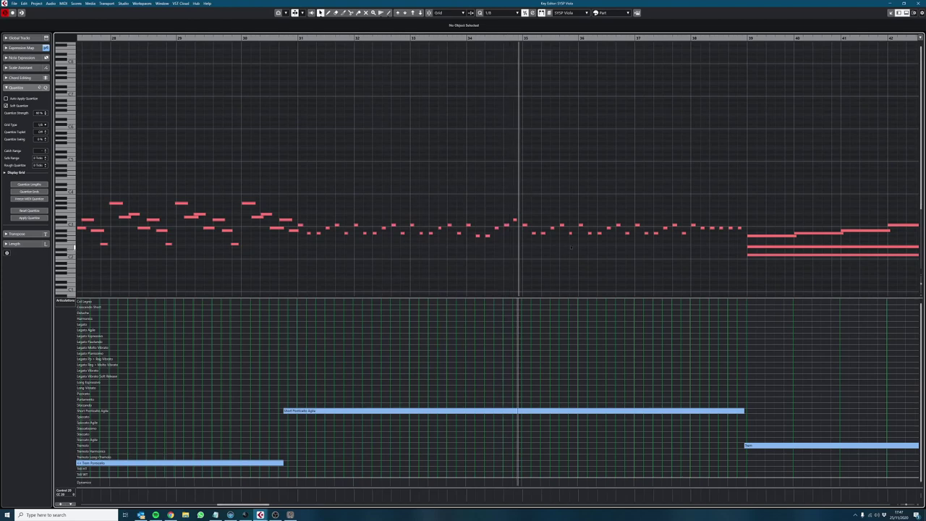
{"action": "key", "text": "Return"}
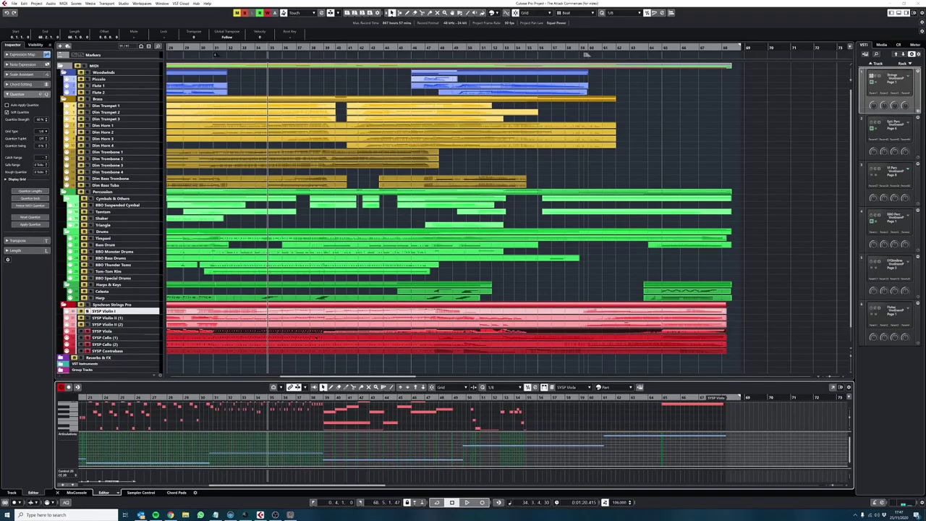
Step: Add the cello part below the viola to the Key Editor view, play both from bar 31, and close the editor
{"action": "left_click", "coordinate": [316, 337]}
{"action": "key", "text": "Return"}
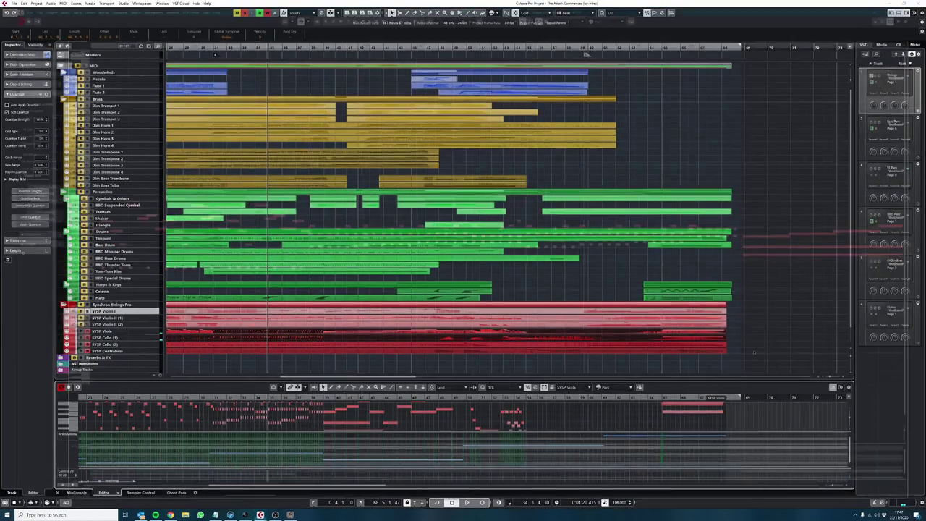
{"action": "left_click_drag", "start_coordinate": [307, 38], "coordinate": [304, 40]}
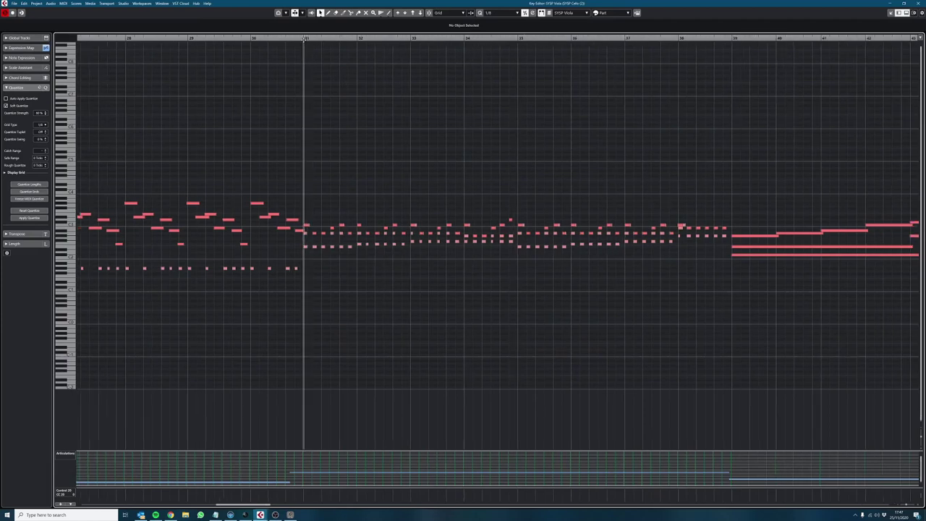
{"action": "key", "text": "space"}
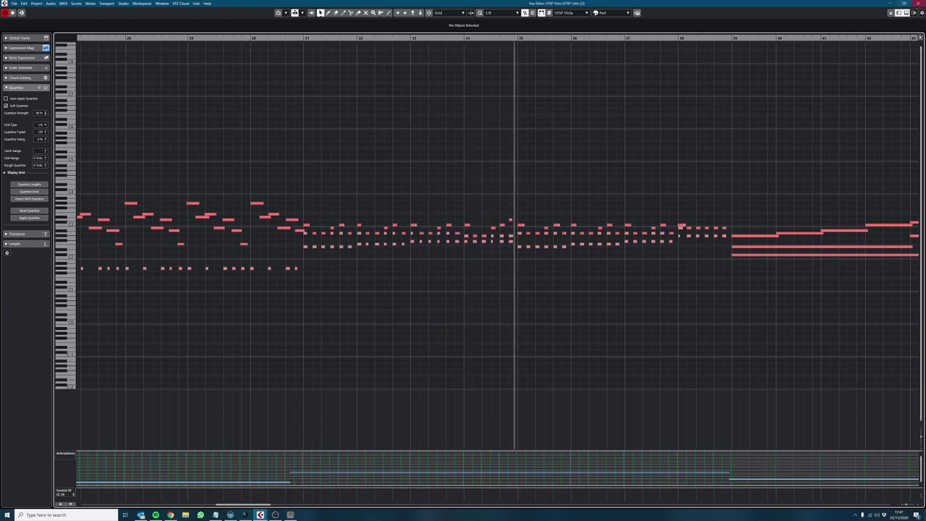
{"action": "left_click", "coordinate": [918, 4]}
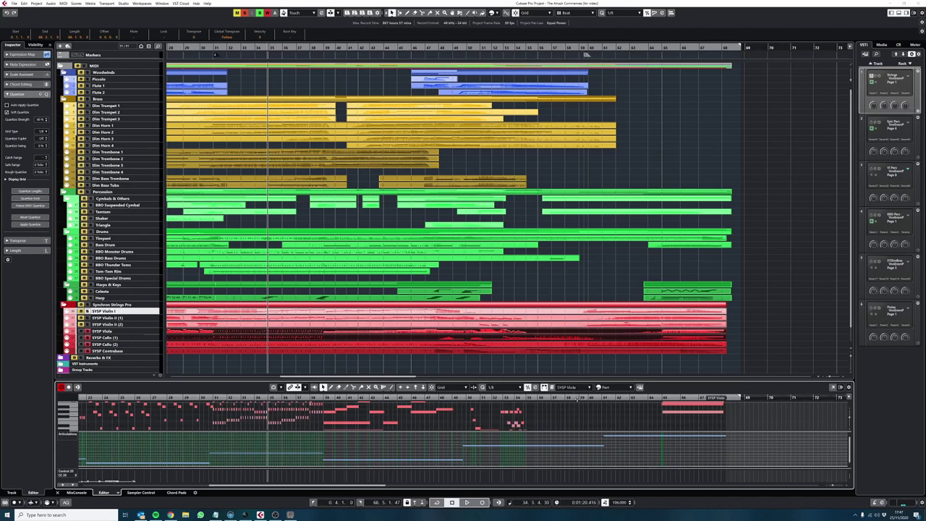
Step: Select the Violin I part, solo all the string tracks, and play the ending from the marker near bar 59
{"action": "left_click", "coordinate": [599, 316]}
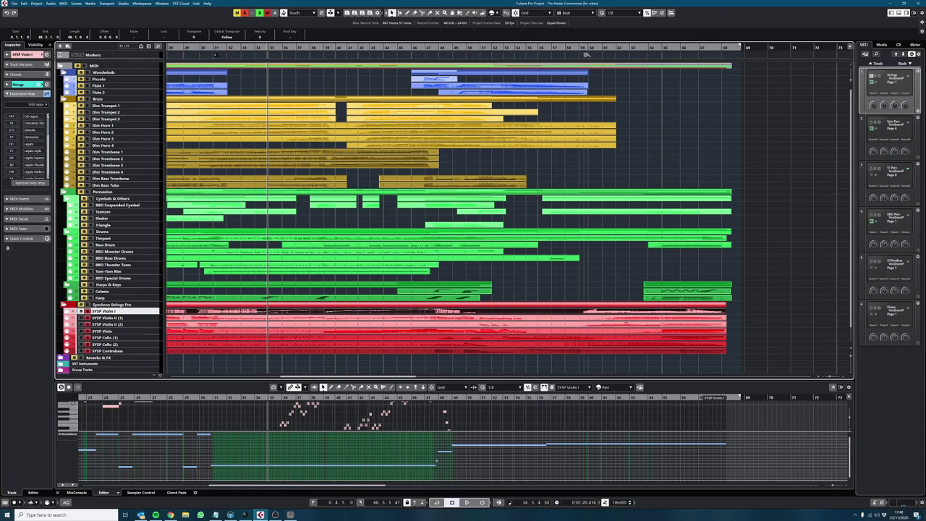
{"action": "left_click", "coordinate": [587, 54]}
{"action": "key", "text": "space"}
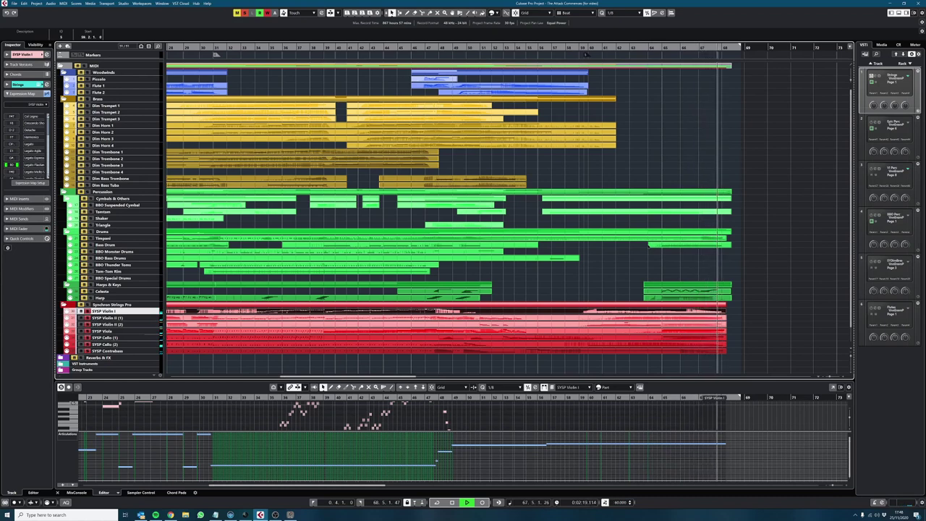
{"action": "key", "text": "space"}
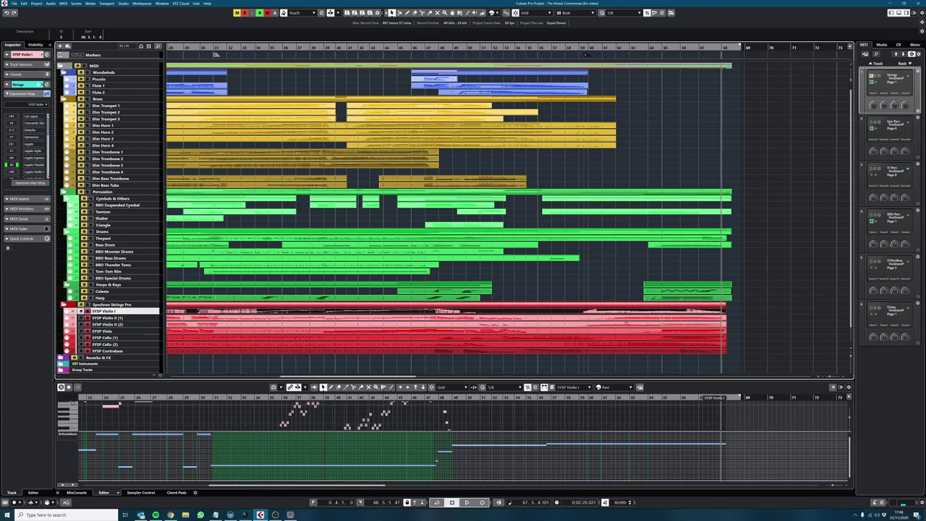
Step: Open the Violin I and Violin II (2) parts together in the Key Editor and audition them from the marker near bar 59
{"action": "left_click", "coordinate": [612, 300]}
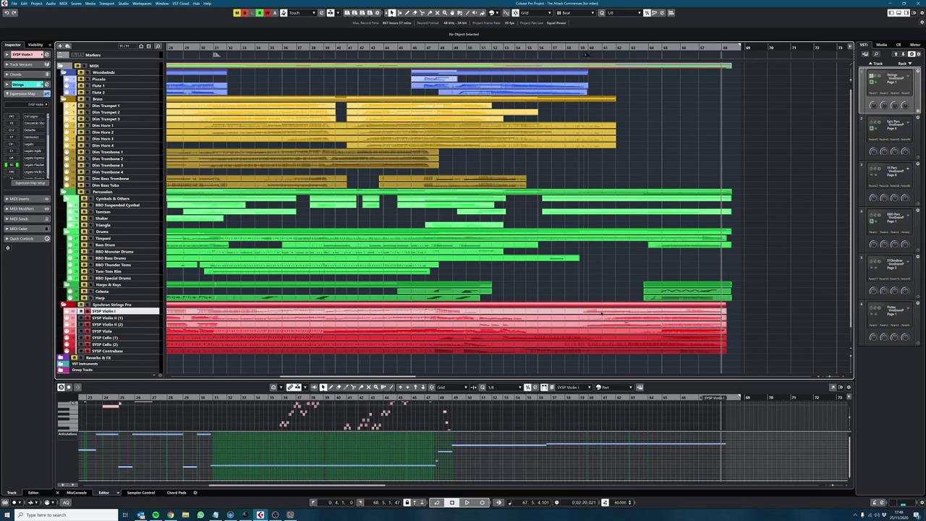
{"action": "left_click", "coordinate": [589, 313]}
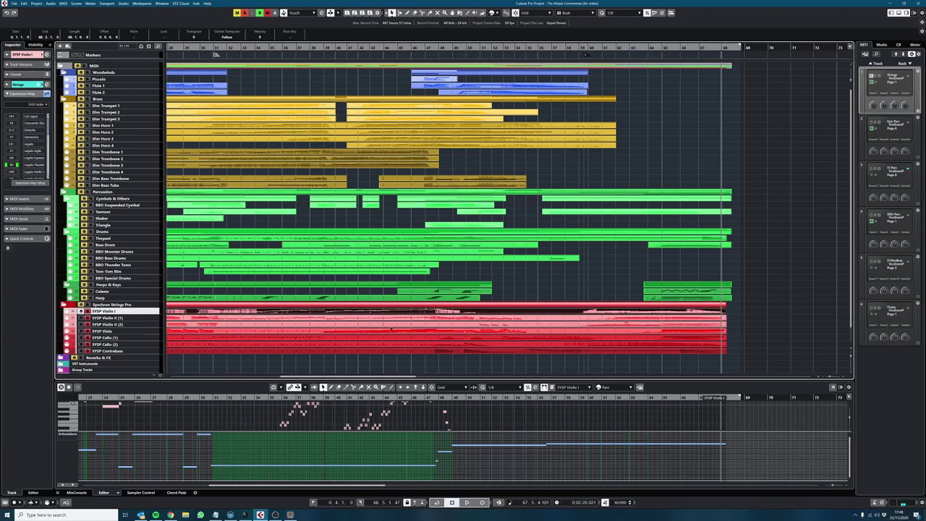
{"action": "left_click", "coordinate": [582, 326]}
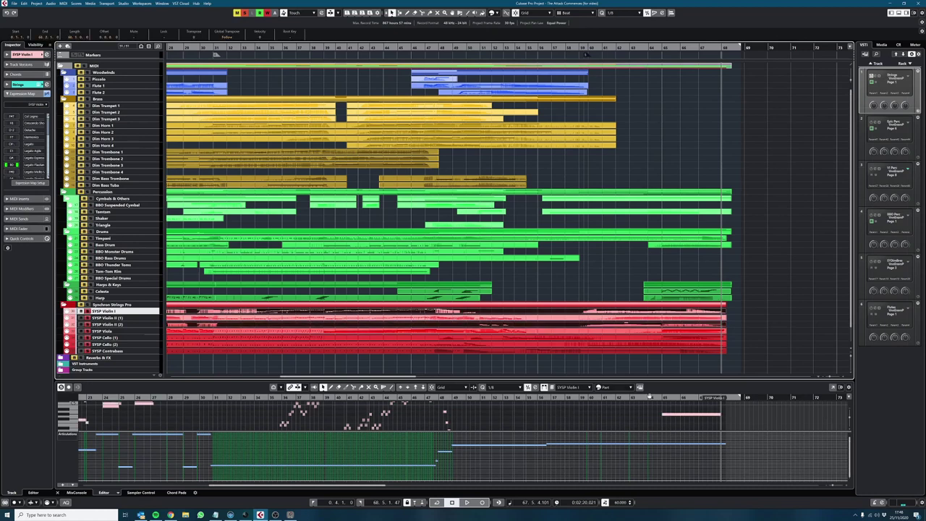
{"action": "left_click", "coordinate": [583, 49]}
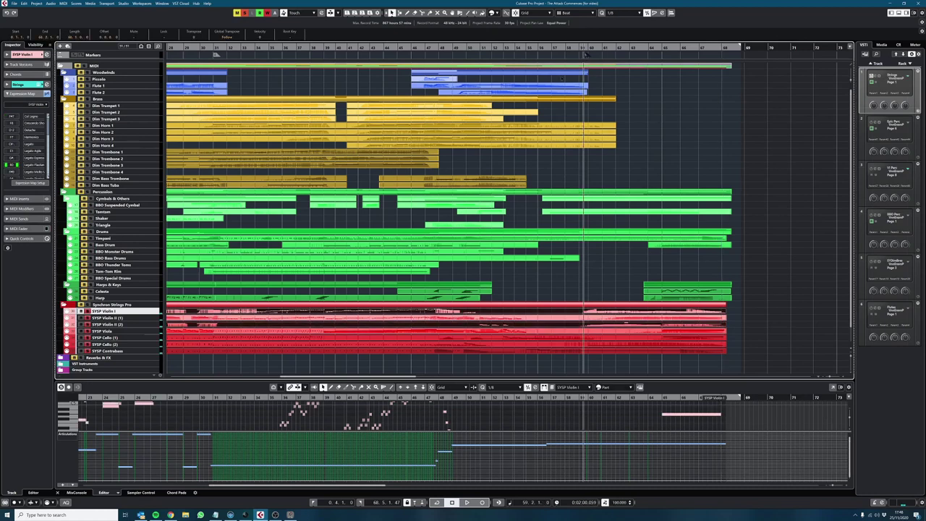
{"action": "key", "text": "Return"}
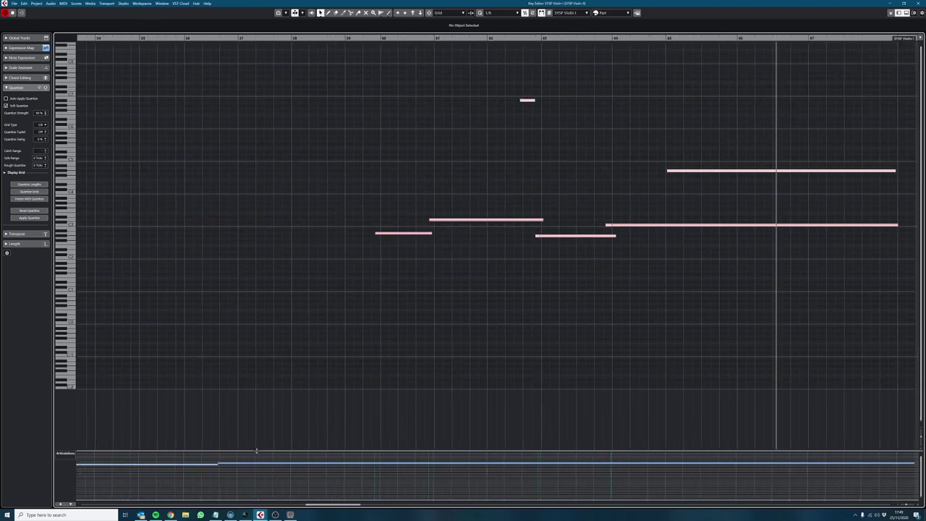
Step: Enlarge the Articulations lane for both violin parts, set the playhead just after bar 58, and close the editor
{"action": "left_click_drag", "start_coordinate": [256, 450], "coordinate": [282, 282]}
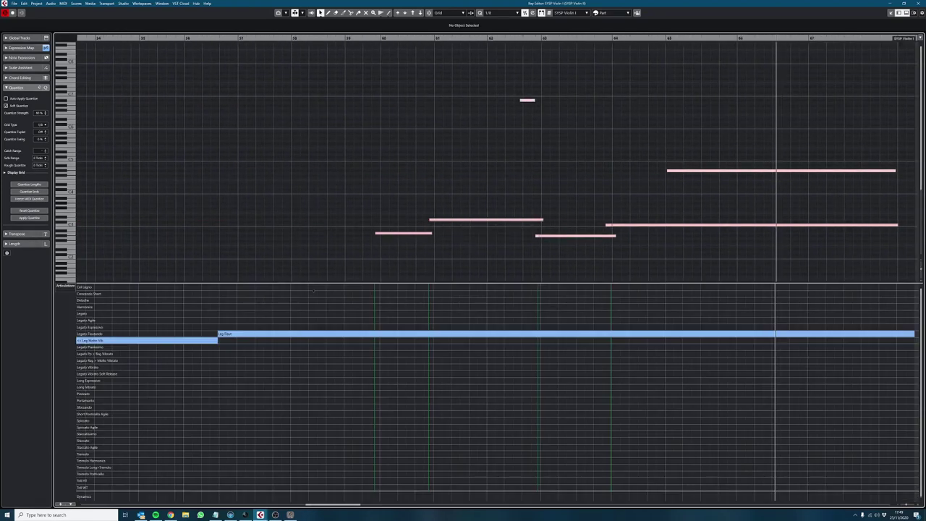
{"action": "left_click", "coordinate": [324, 39]}
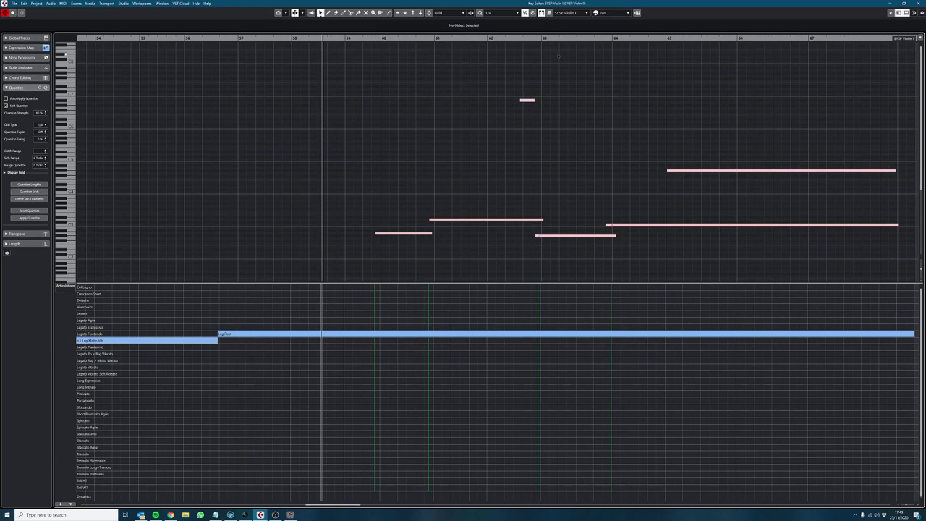
{"action": "left_click", "coordinate": [919, 4]}
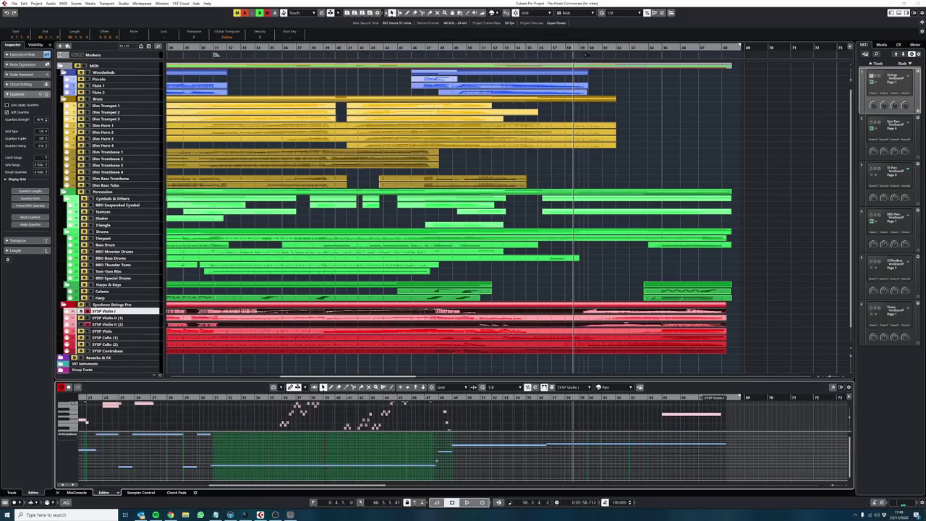
Step: Open the Violin I part alone in the Key Editor, enlarge its Articulations lane, audition the ending from bar 58, and close it
{"action": "left_click", "coordinate": [531, 272]}
{"action": "left_click", "coordinate": [508, 311]}
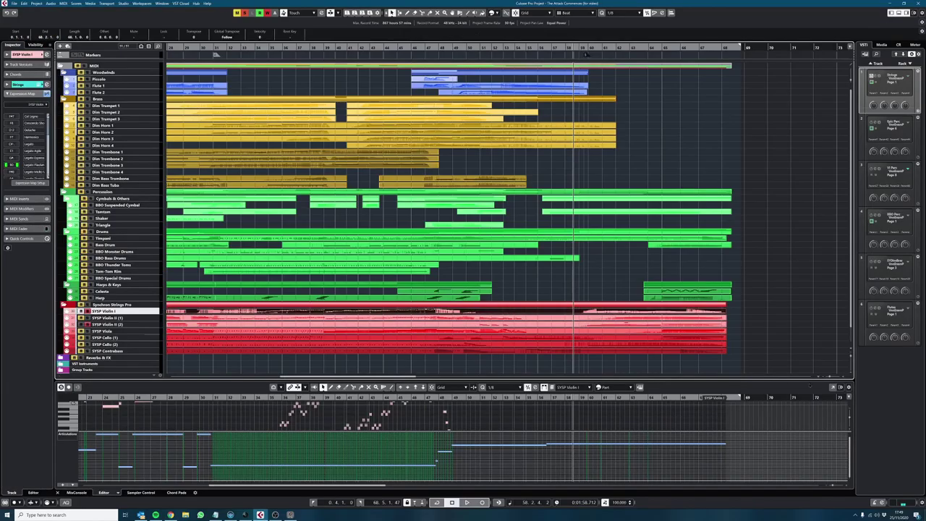
{"action": "double_click", "coordinate": [508, 312]}
{"action": "left_click_drag", "start_coordinate": [408, 450], "coordinate": [411, 276]}
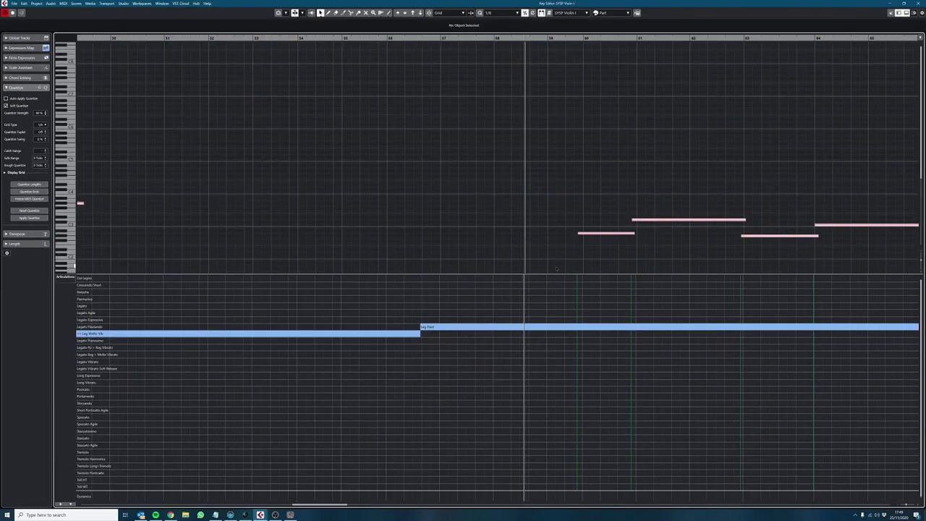
{"action": "key", "text": "space"}
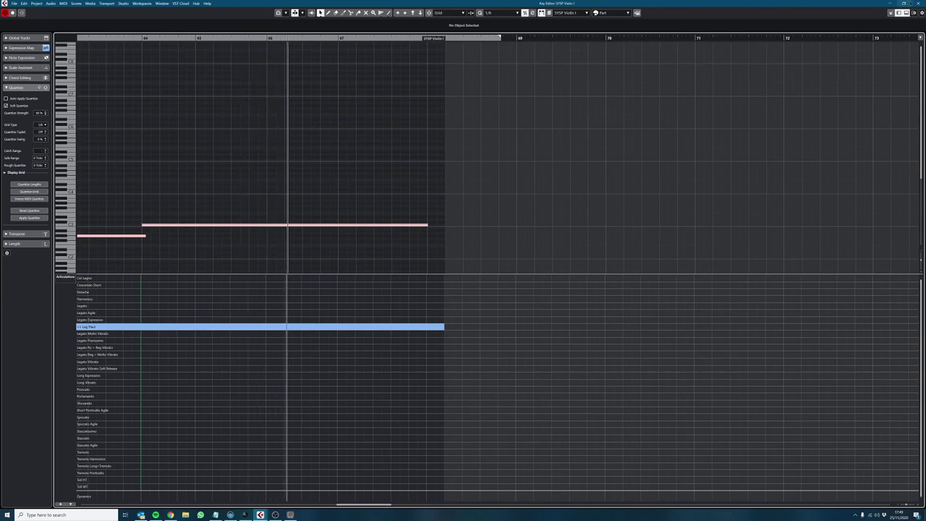
{"action": "left_click", "coordinate": [916, 3]}
Step: Open the Violin II (2) part in the Key Editor with an enlarged Articulations lane and set the playhead just before bar 60
{"action": "left_click", "coordinate": [607, 326]}
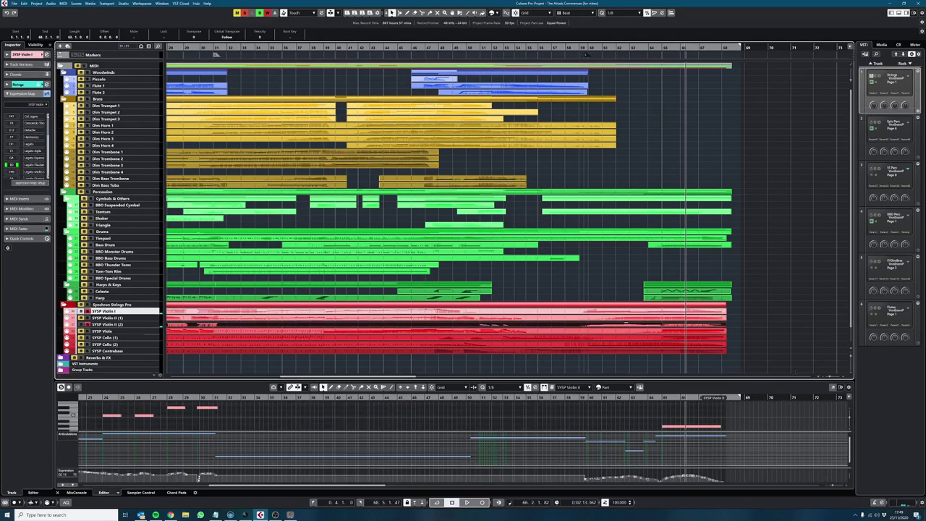
{"action": "left_click", "coordinate": [833, 387]}
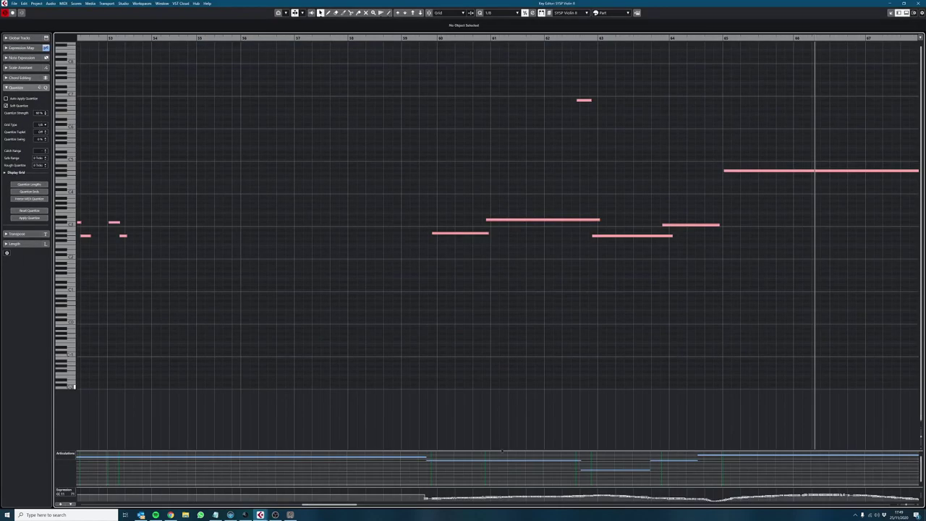
{"action": "left_click_drag", "start_coordinate": [500, 450], "coordinate": [457, 292]}
{"action": "left_click", "coordinate": [426, 39]}
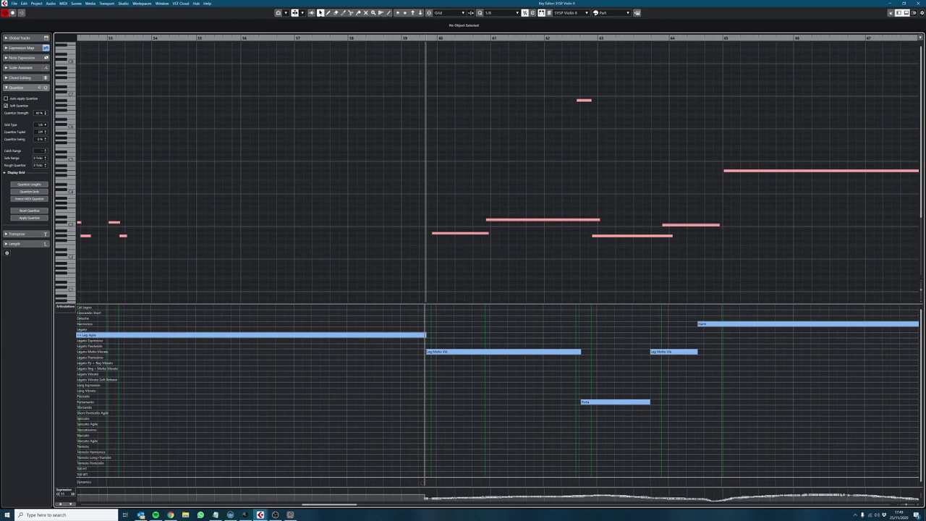
Step: Enlarge the Articulations and Expression lanes of the Violin II (2) part, audition its ending, and close the editor
{"action": "left_click_drag", "start_coordinate": [373, 303], "coordinate": [341, 240]}
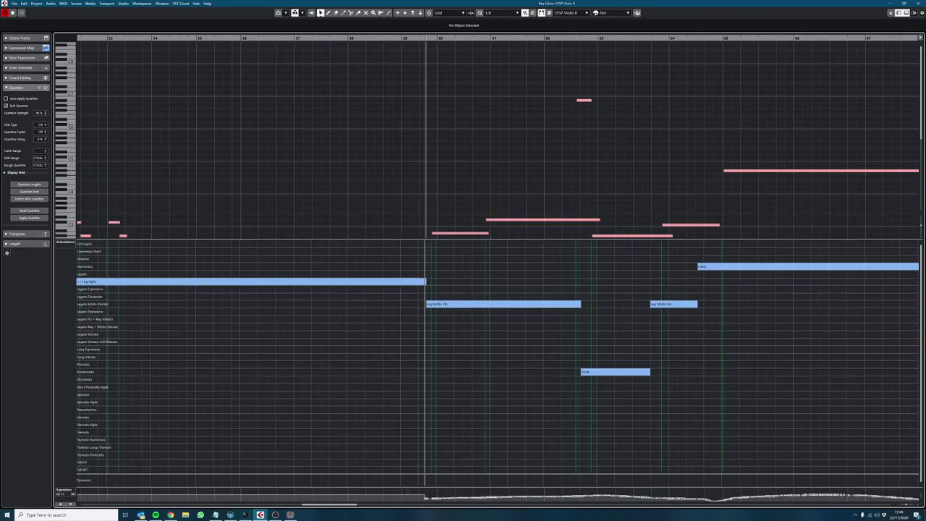
{"action": "left_click_drag", "start_coordinate": [404, 488], "coordinate": [408, 425]}
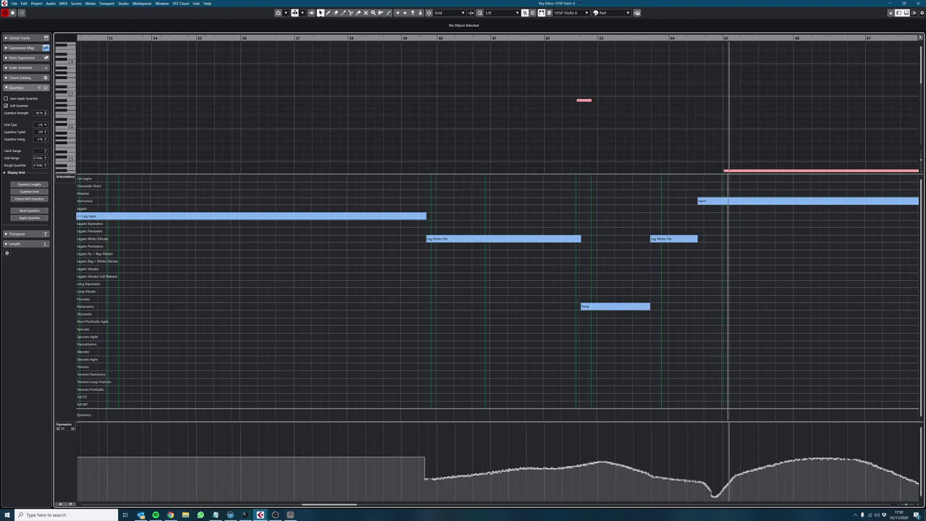
{"action": "left_click", "coordinate": [920, 4]}
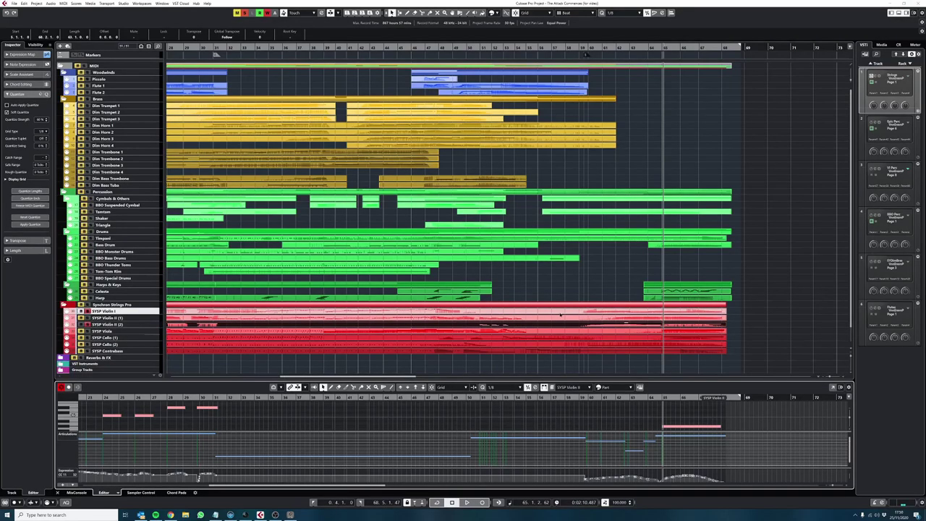
Step: Select the Violin I and Violin II (2) parts together and play them from just before bar 59 to bar 65
{"action": "left_click", "coordinate": [591, 309]}
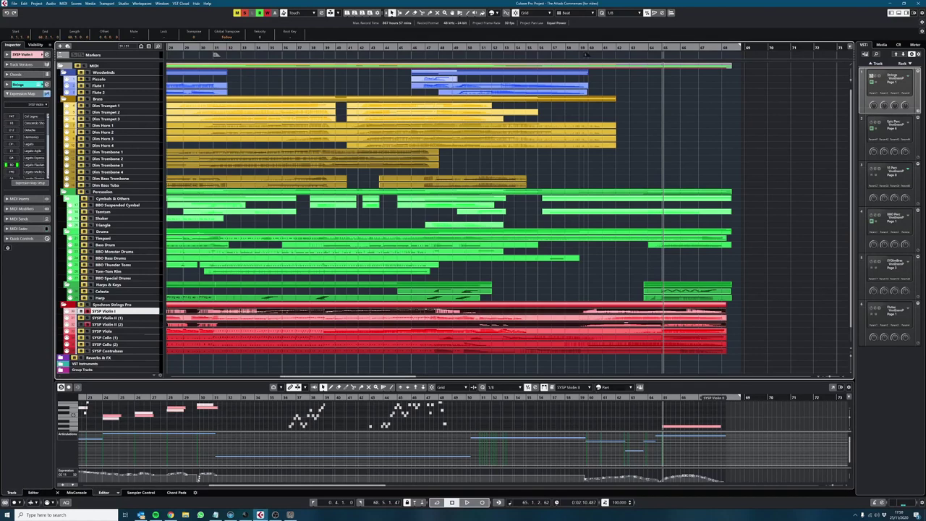
{"action": "mouse_move", "coordinate": [593, 397]}
{"action": "left_mouse_down"}
{"action": "mouse_move", "coordinate": [498, 399]}
{"action": "mouse_move", "coordinate": [577, 398]}
{"action": "left_mouse_up"}
{"action": "key", "text": "space"}
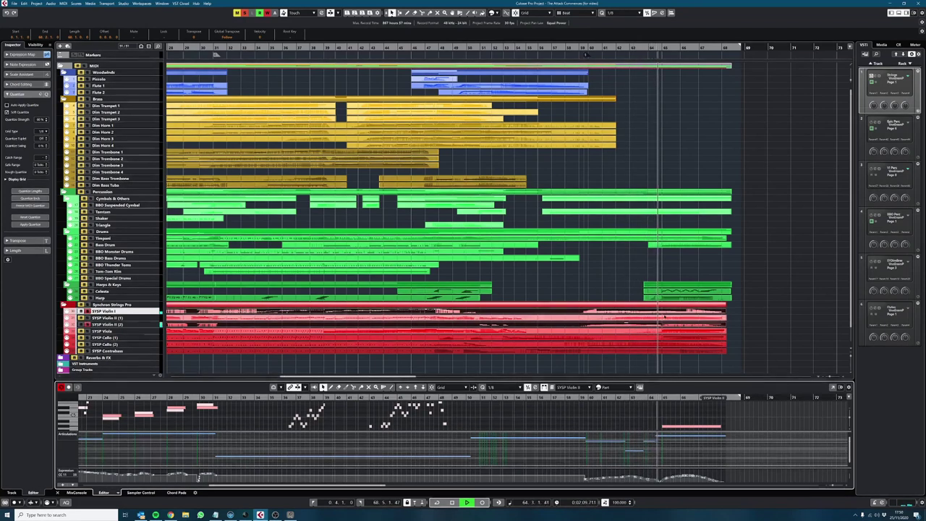
{"action": "key", "text": "space"}
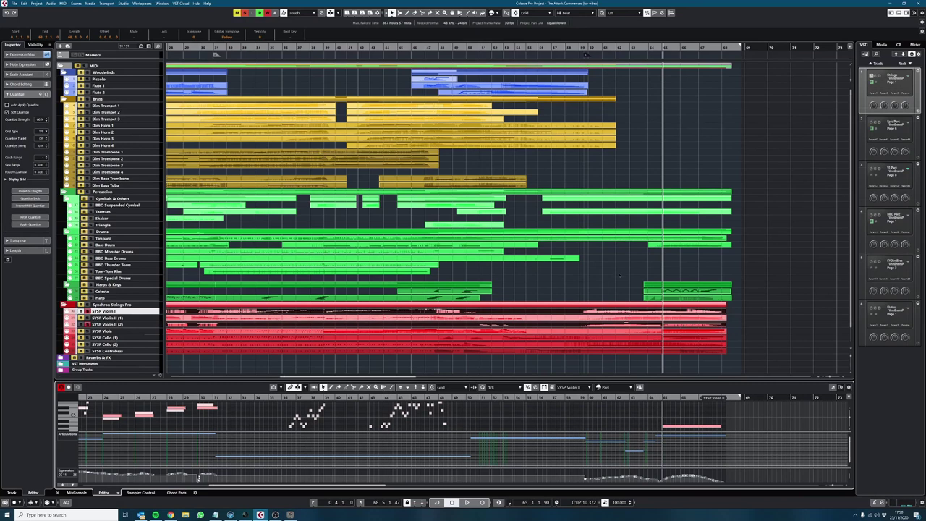
Step: View the Violin II (1) part in the Key Editor with an enlarged Articulations lane, audition it from just before bar 62, and close it
{"action": "left_click", "coordinate": [620, 314]}
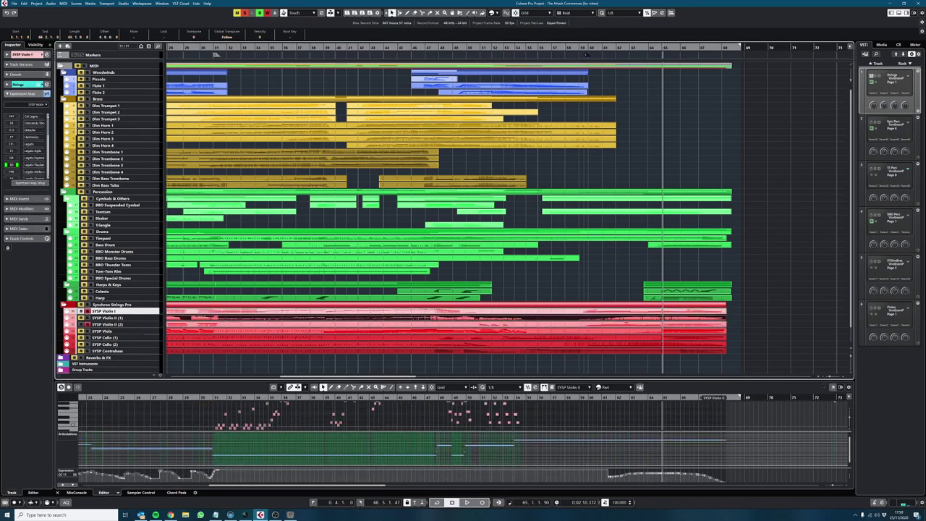
{"action": "left_click_drag", "start_coordinate": [773, 380], "coordinate": [820, 335]}
{"action": "left_click", "coordinate": [832, 340]}
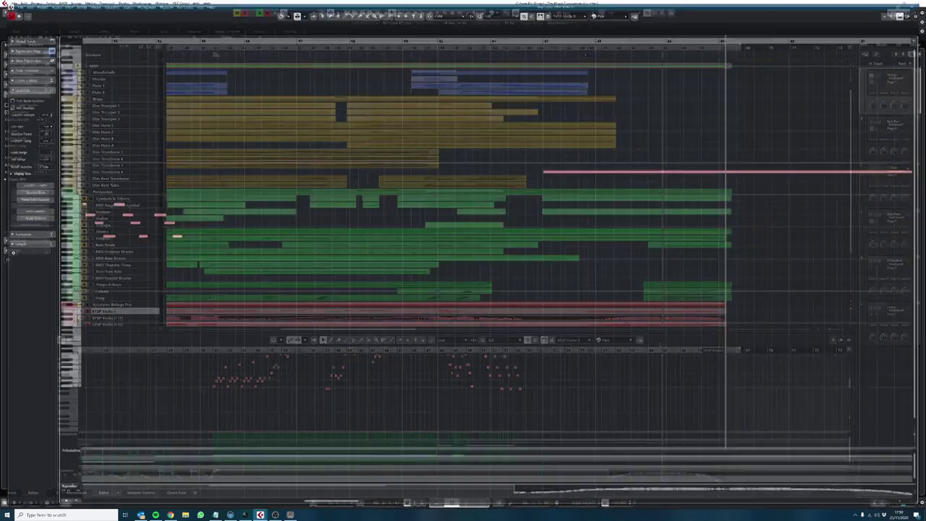
{"action": "left_click_drag", "start_coordinate": [576, 450], "coordinate": [566, 299]}
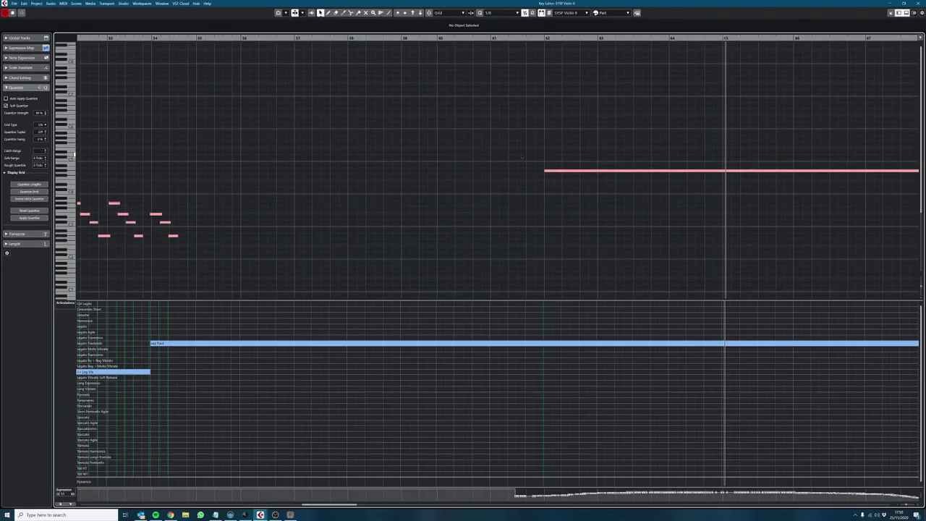
{"action": "left_click", "coordinate": [538, 39]}
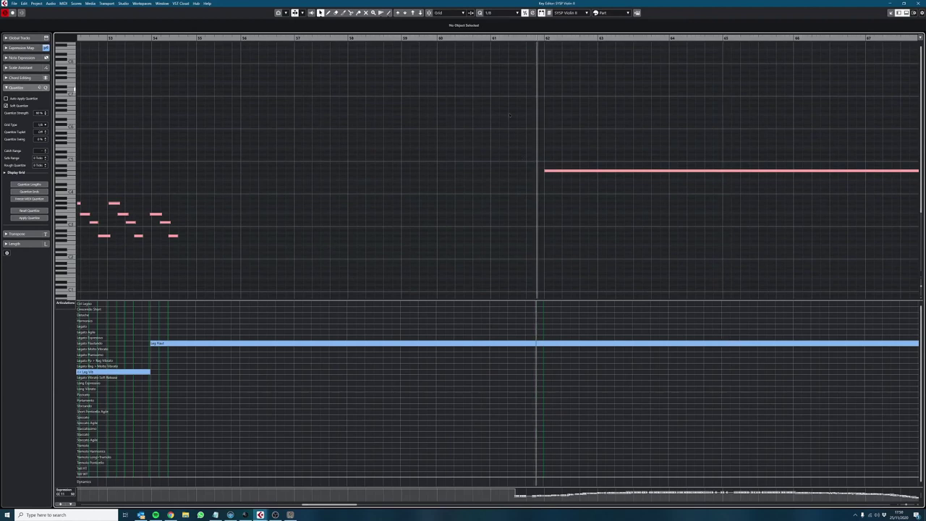
{"action": "key", "text": "space"}
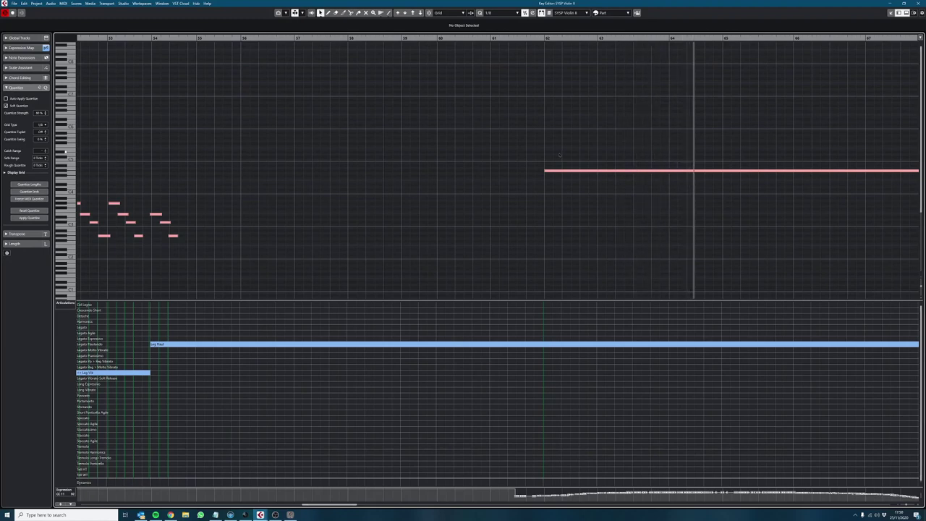
{"action": "left_click", "coordinate": [918, 4]}
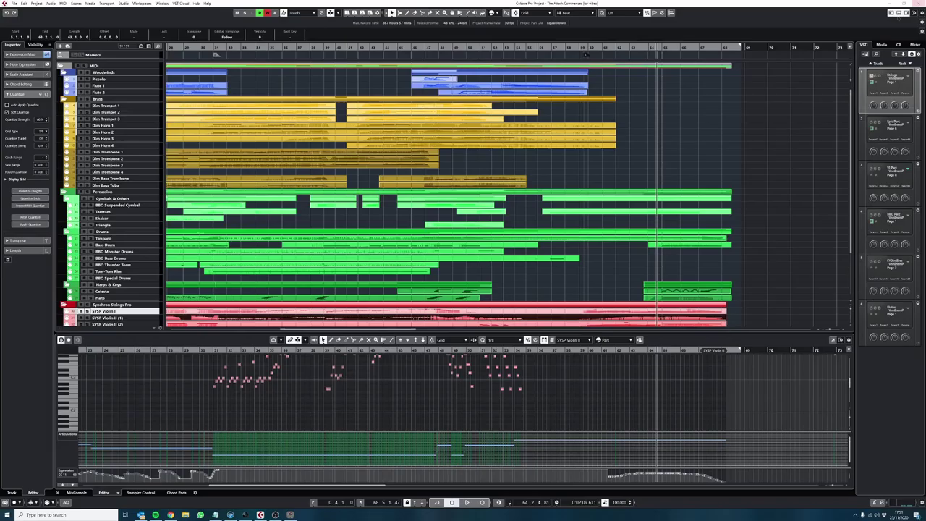
Step: Open the Viola part in the Key Editor, enlarge its Articulations lane, audition the closing chord from bar 65, and close the editor
{"action": "scroll", "coordinate": [649, 287], "scroll_direction": "down", "scroll_amount": 3}
{"action": "left_click", "coordinate": [642, 267]}
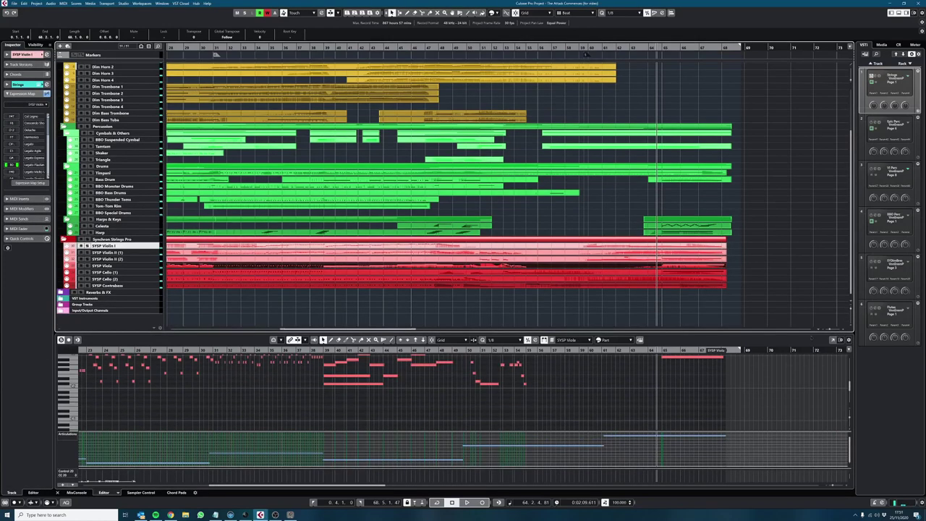
{"action": "double_click", "coordinate": [643, 266]}
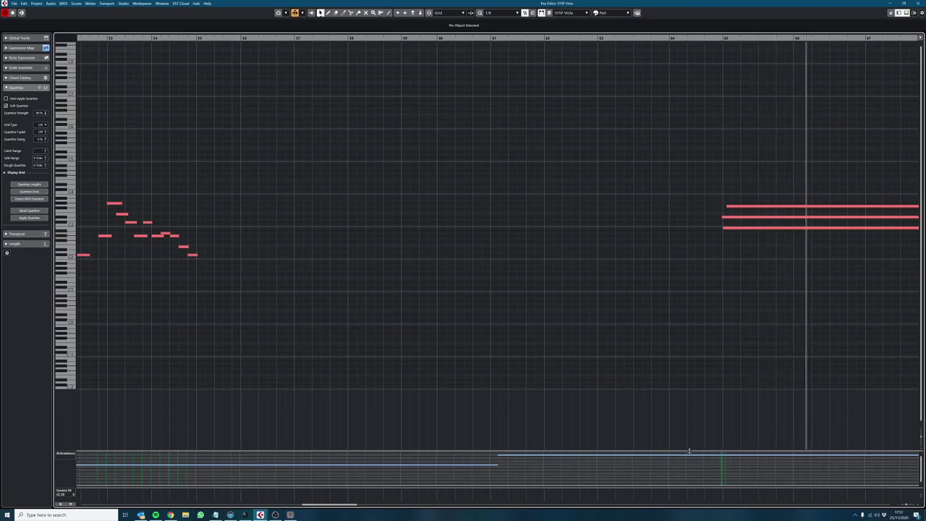
{"action": "left_click_drag", "start_coordinate": [688, 449], "coordinate": [664, 305]}
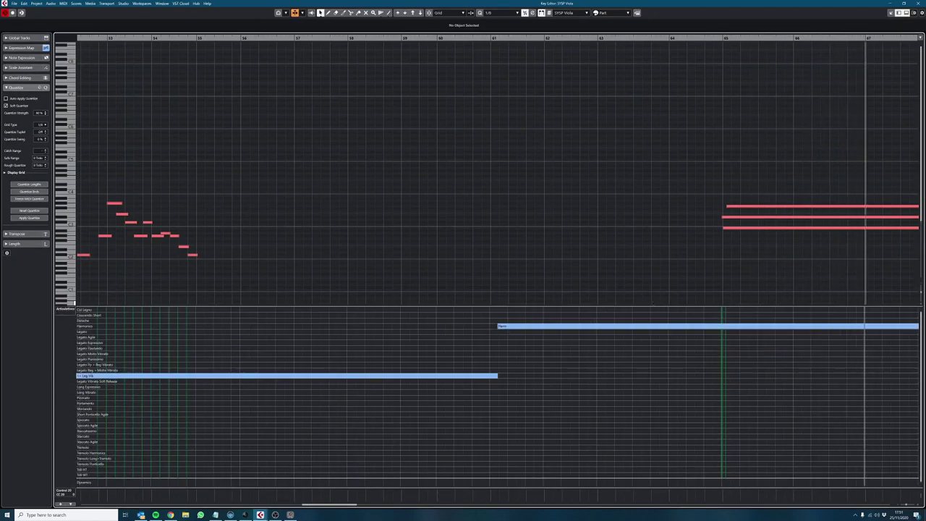
{"action": "scroll", "coordinate": [765, 271], "scroll_direction": "down", "scroll_amount": 2}
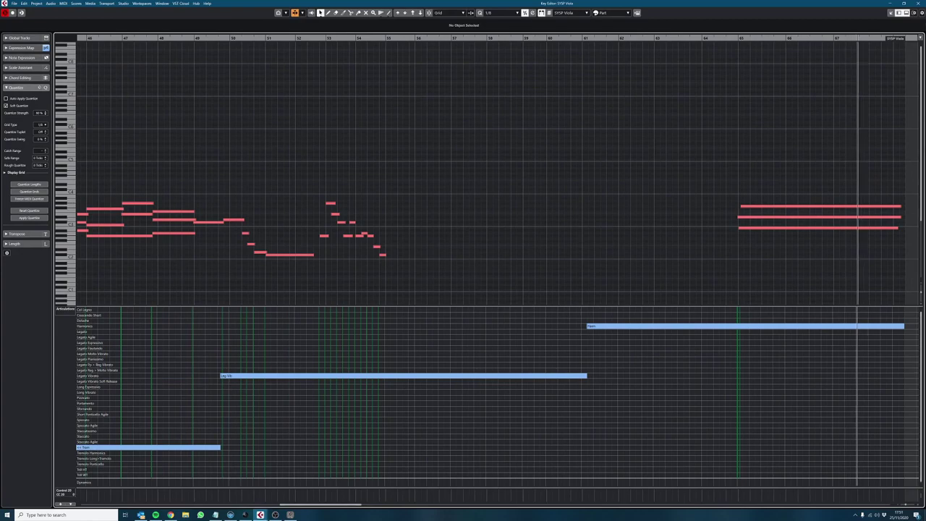
{"action": "key", "text": "space"}
{"action": "left_click", "coordinate": [918, 3]}
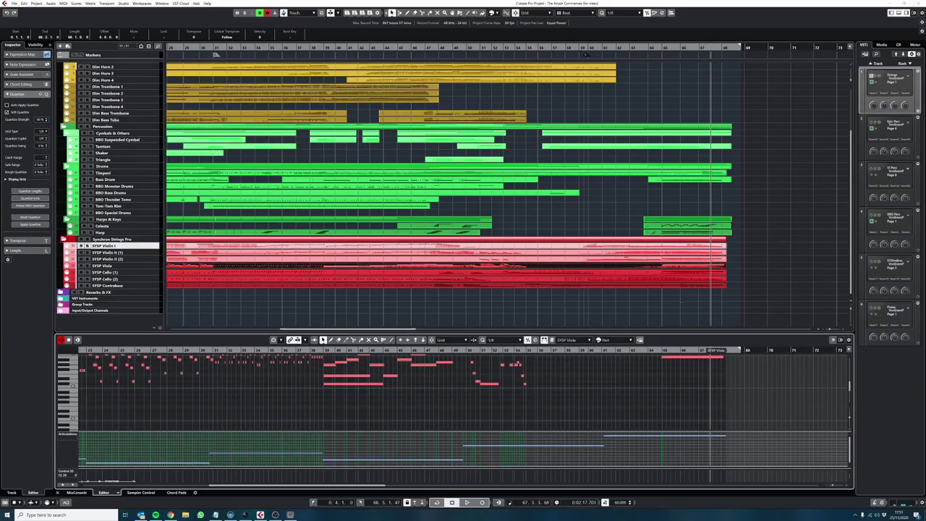
Step: Open the cello part directly below the viola in the Key Editor, enlarge its Articulations lane, and audition the closing chord from bar 65
{"action": "left_click", "coordinate": [678, 273]}
{"action": "left_click_drag", "start_coordinate": [691, 333], "coordinate": [653, 352]}
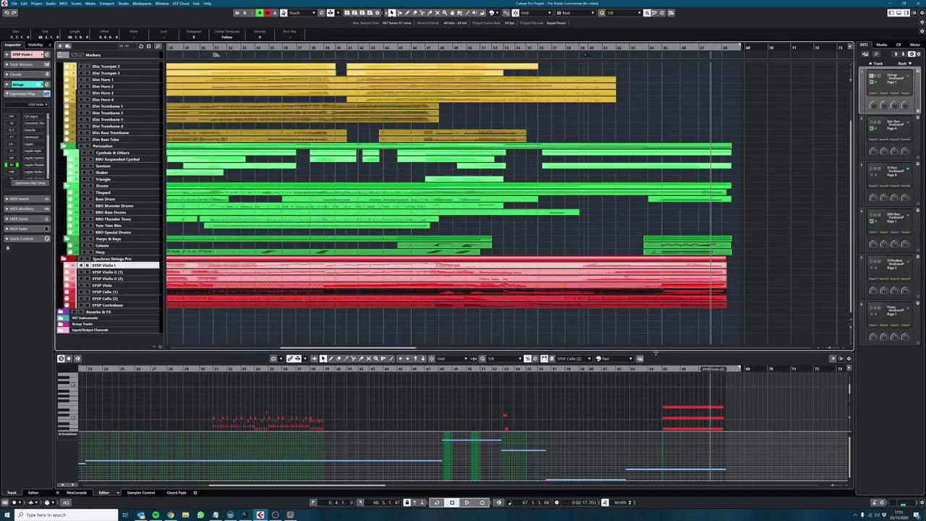
{"action": "left_click", "coordinate": [832, 359]}
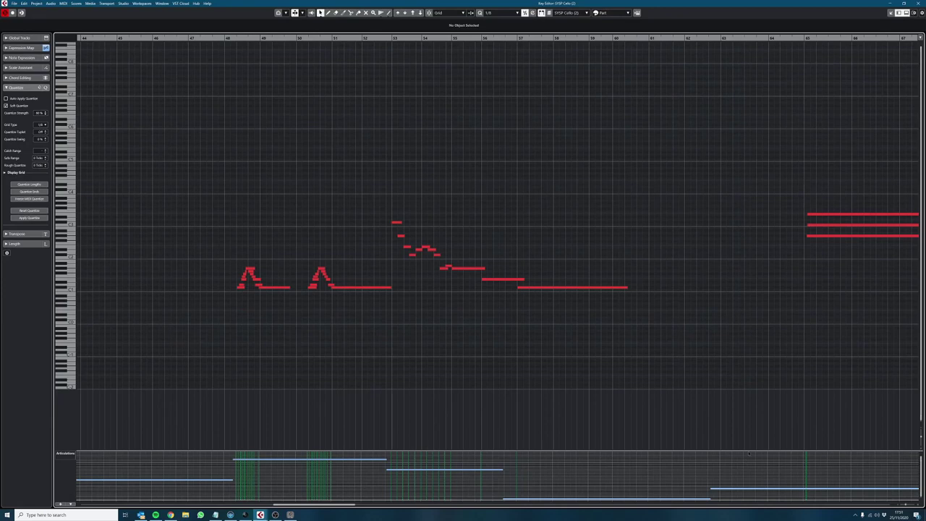
{"action": "left_click_drag", "start_coordinate": [749, 452], "coordinate": [731, 287]}
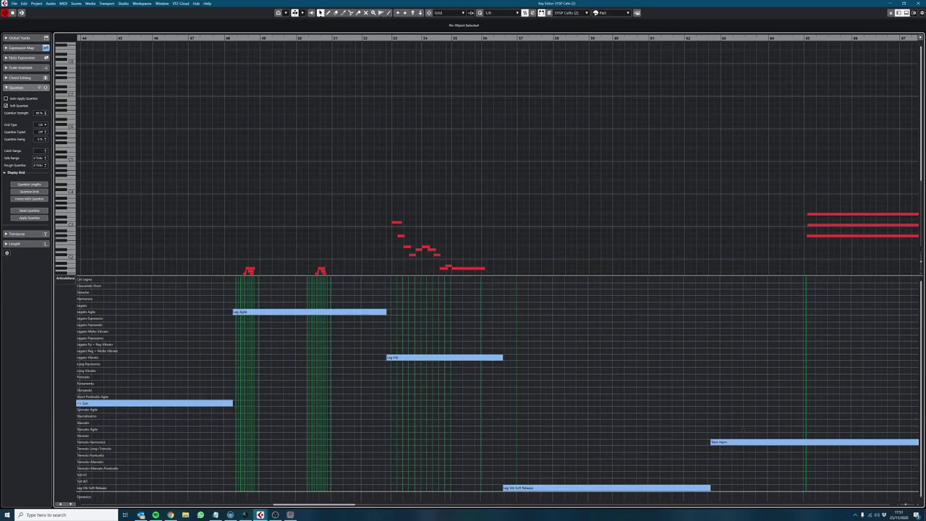
{"action": "key", "text": "space"}
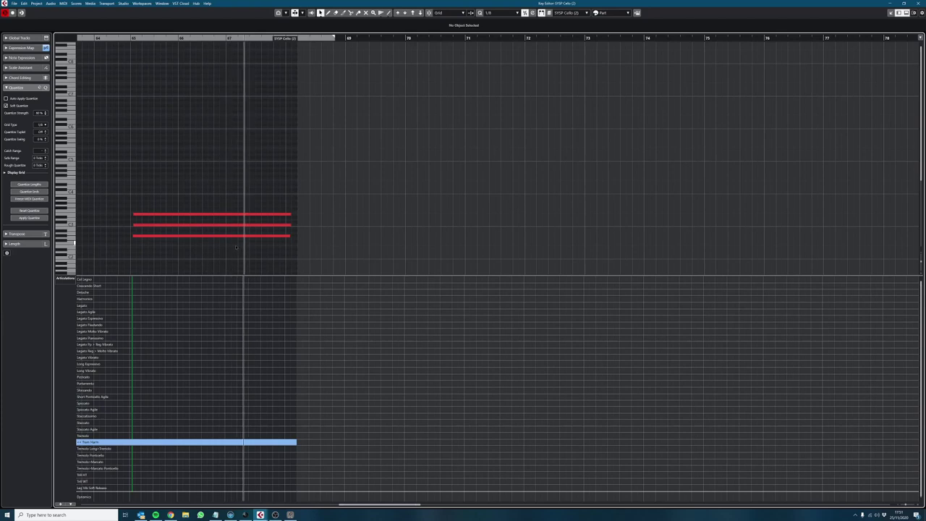
Step: Close the cello part's editor, select the viola and cello parts together, and audition the closing chord from just before bar 65
{"action": "left_click", "coordinate": [918, 4]}
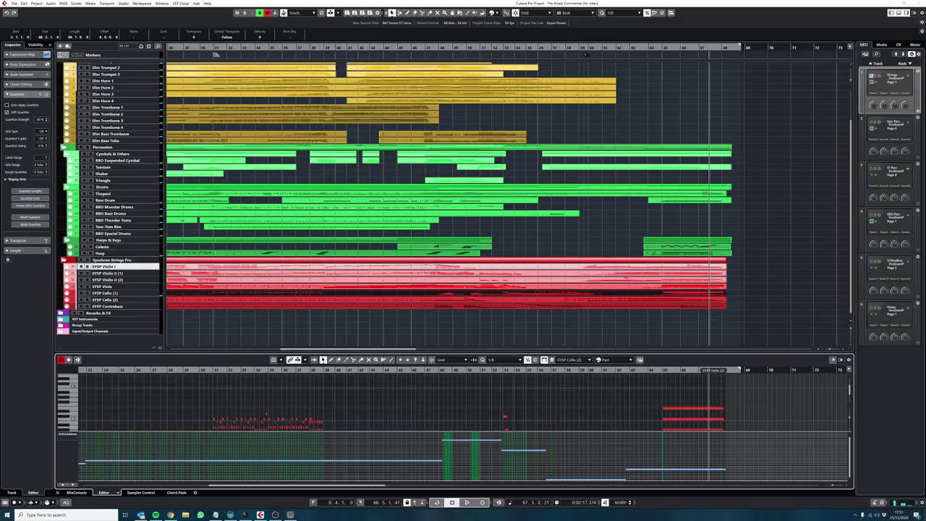
{"action": "left_click", "coordinate": [691, 347]}
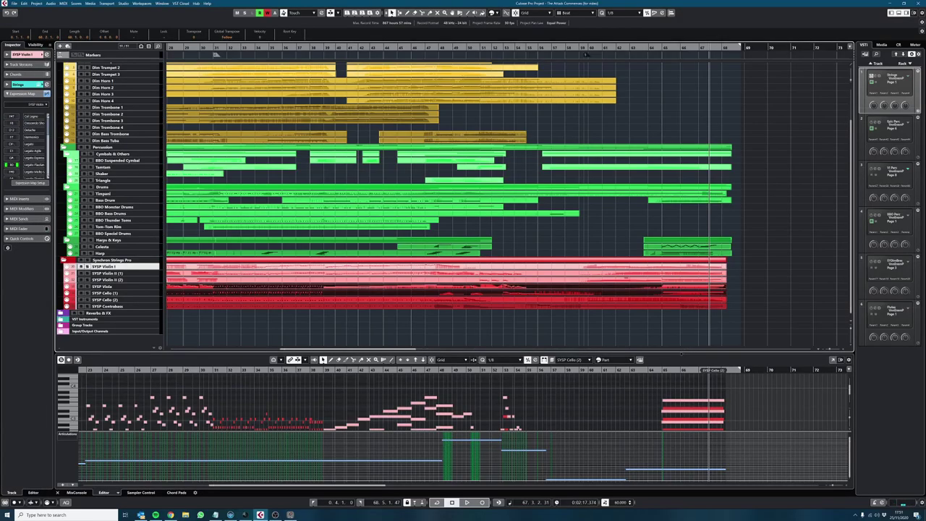
{"action": "left_click", "coordinate": [654, 369]}
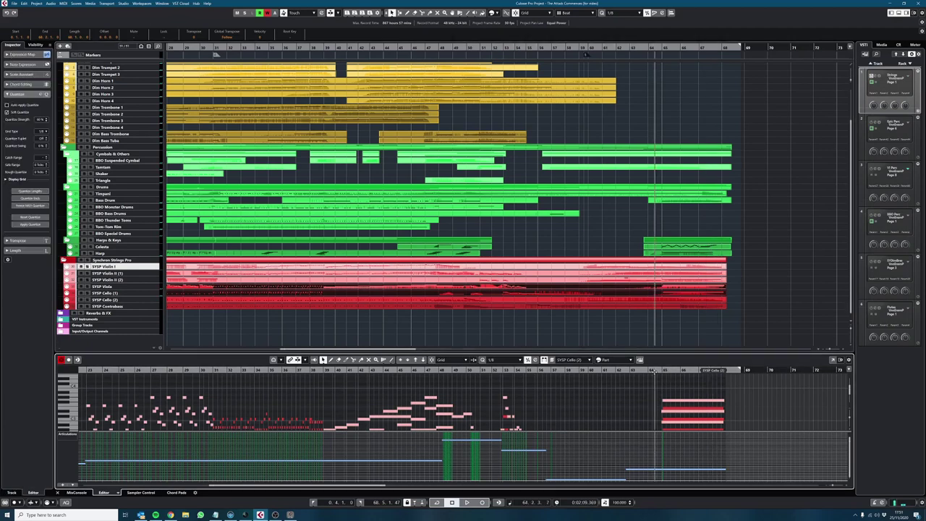
{"action": "key", "text": "space"}
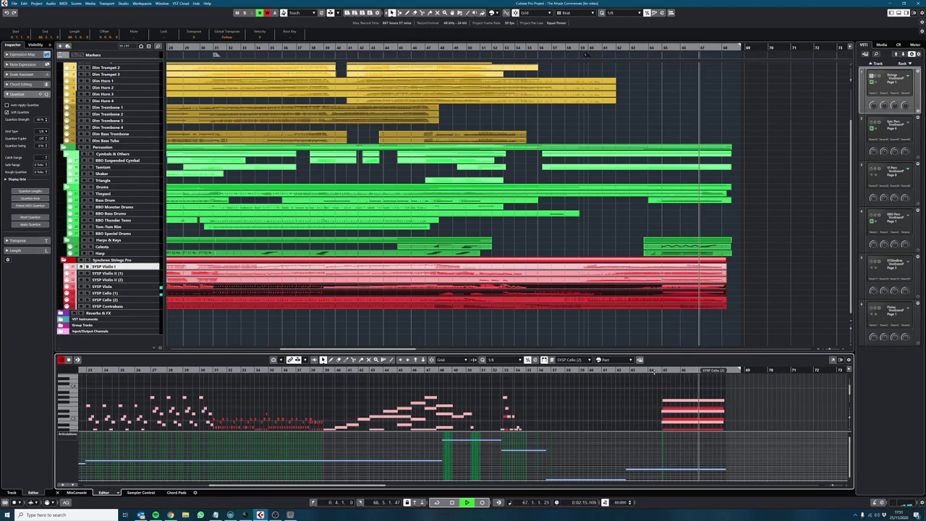
{"action": "key", "text": "space"}
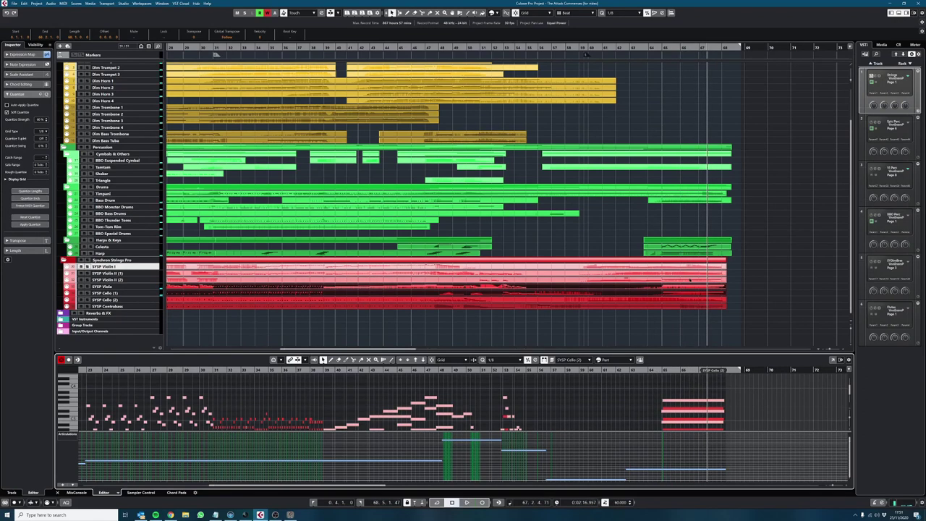
Step: Add the Violin II (2), Violin II (1), Violin I, remaining cello and contrabass parts to the selection and set playback to start around bar 64
{"action": "left_click", "coordinate": [689, 280], "text": "shift"}
{"action": "left_click", "coordinate": [688, 274], "text": "shift"}
{"action": "left_click", "coordinate": [689, 268], "text": "shift"}
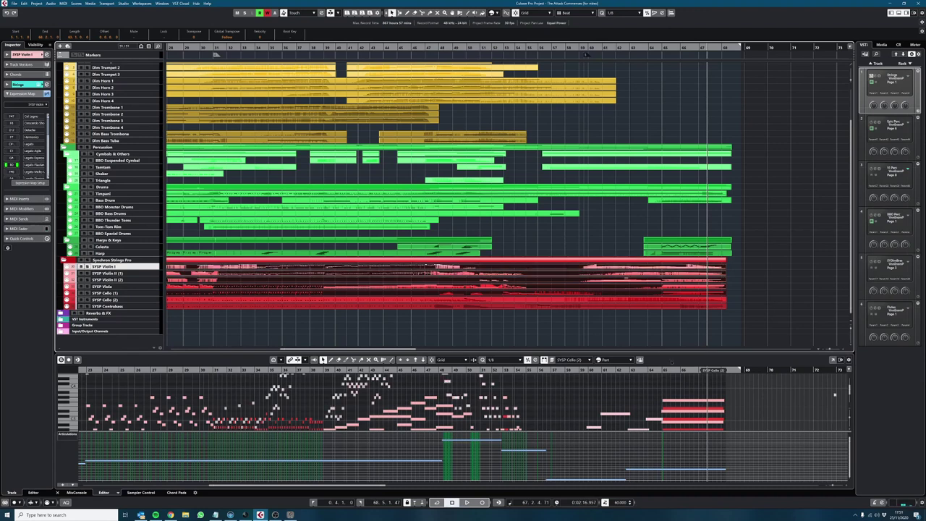
{"action": "left_click_drag", "start_coordinate": [659, 370], "coordinate": [651, 371]}
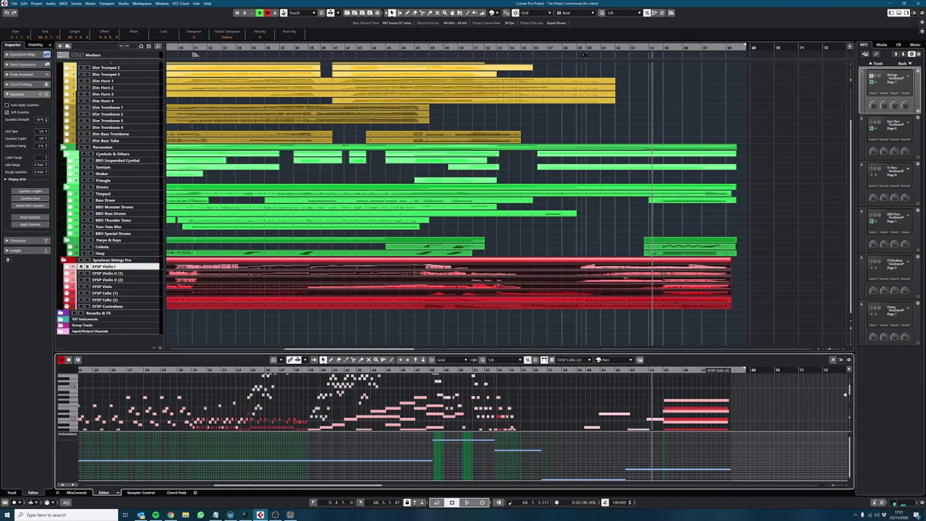
{"action": "left_click", "coordinate": [675, 300], "text": "shift"}
{"action": "left_click", "coordinate": [674, 306], "text": "shift"}
Step: View the combined string parts in a separate Key Editor window, audition the closing chord, and enlarge the Articulations lane
{"action": "left_click", "coordinate": [832, 360]}
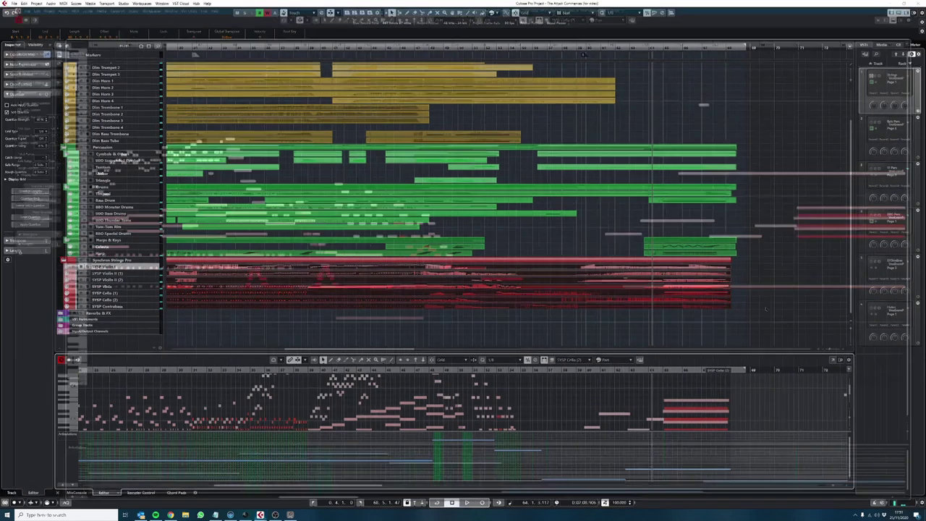
{"action": "left_click_drag", "start_coordinate": [692, 38], "coordinate": [802, 41]}
{"action": "key", "text": "space"}
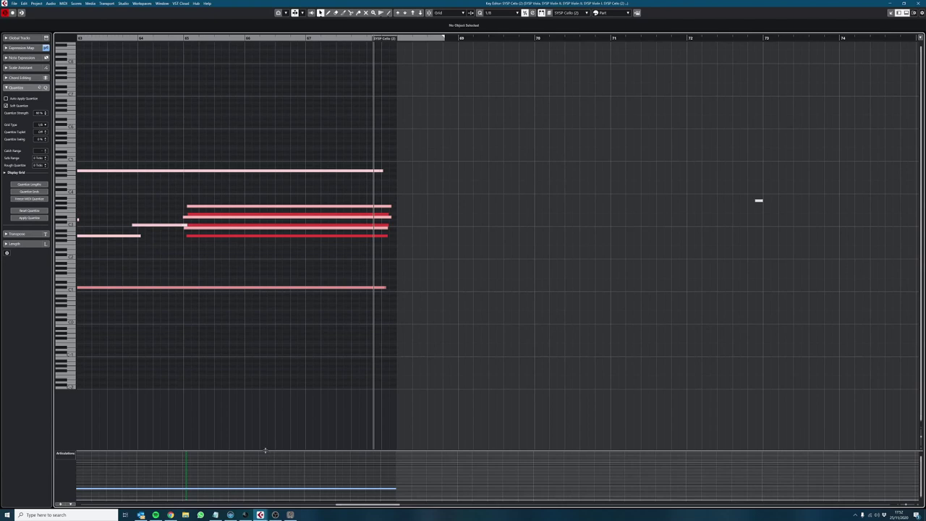
{"action": "left_click_drag", "start_coordinate": [264, 450], "coordinate": [258, 225]}
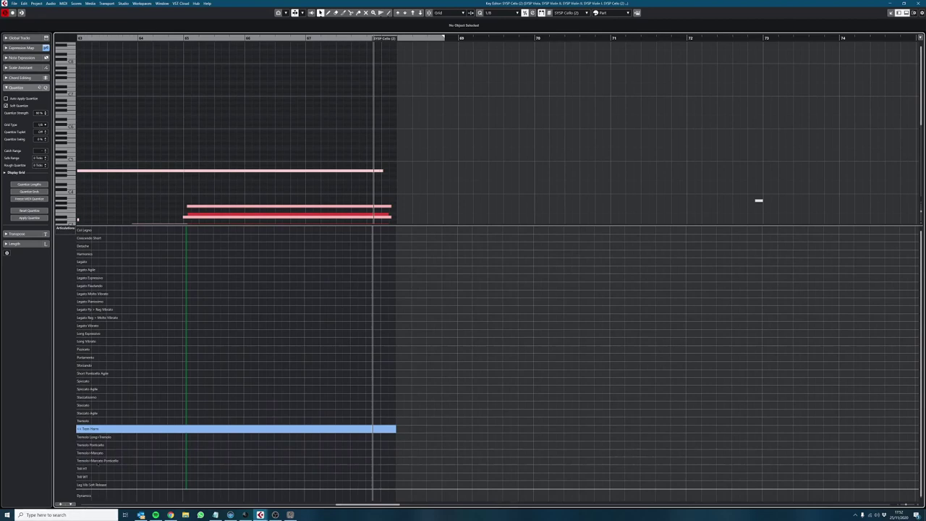